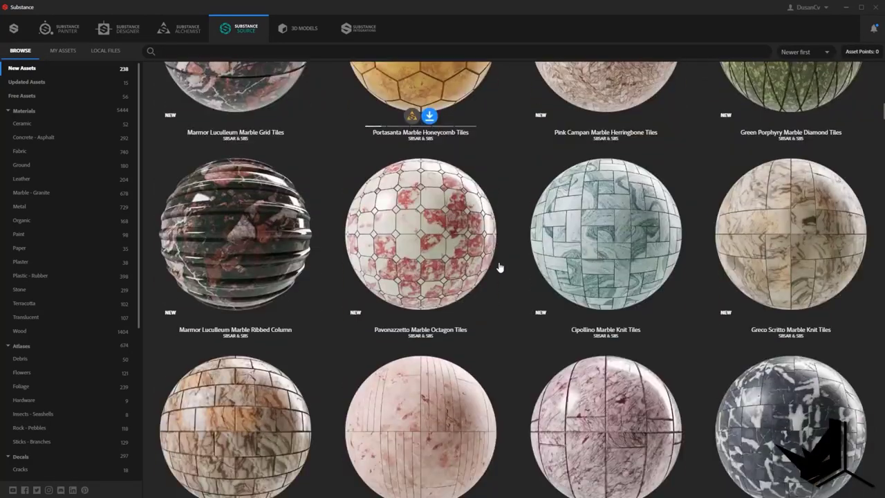
# - Browse the new marble assets in Substance Source and lower the steel's Metal Roughness to 0.47
pyautogui.scroll(-11, 498, 233)
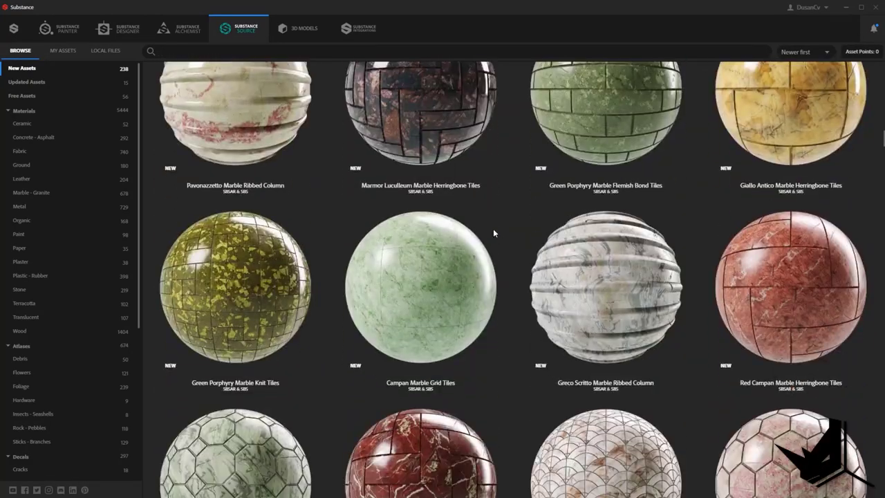
pyautogui.scroll(-9, 494, 234)
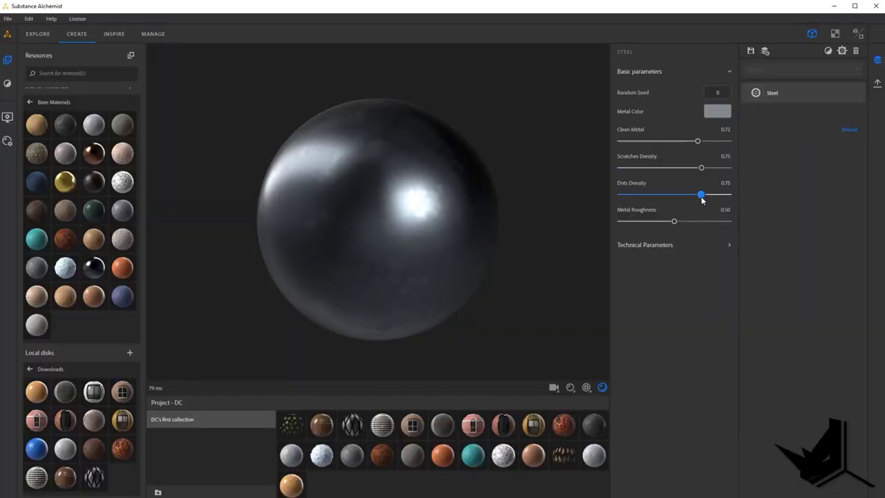
pyautogui.moveTo(674, 222)
pyautogui.mouseDown()
pyautogui.moveTo(638, 222)
pyautogui.moveTo(670, 221)
pyautogui.mouseUp()
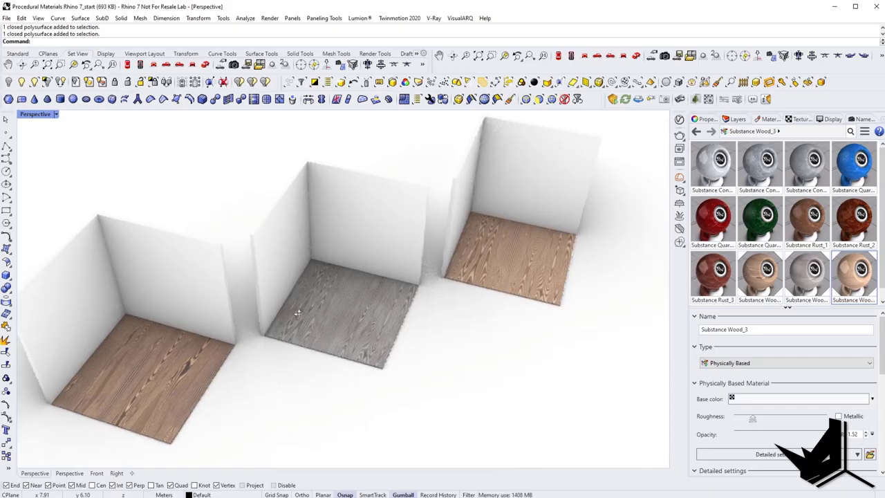
# - Select the three corner walls and assign them blue, red and green Substance Quartz materials
pyautogui.click(117, 228)
pyautogui.click(325, 221)
pyautogui.click(532, 207)
pyautogui.rightClick(762, 197)
pyautogui.click(795, 200)
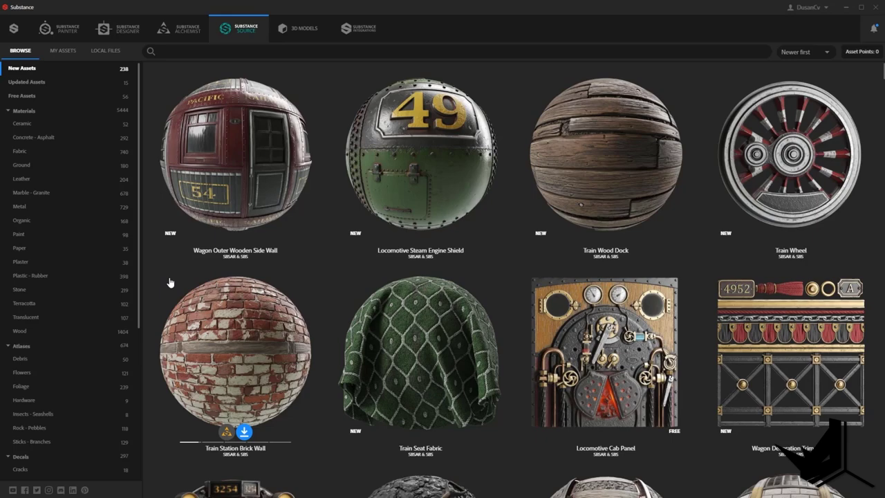
# - Scroll the New Assets grid through the marble tiles to the Pavonazzetto Marble Octagon Tiles card
pyautogui.scroll(-3, 169, 282)
pyautogui.scroll(-3, 169, 282)
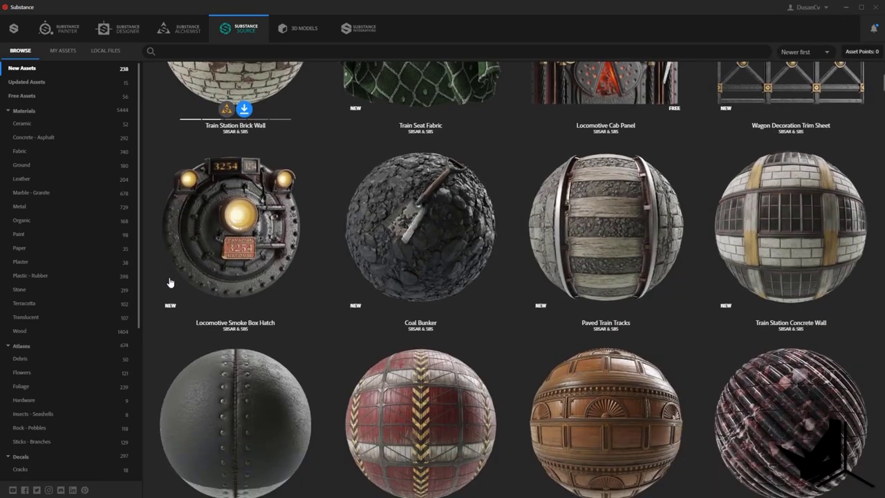
pyautogui.scroll(-6, 170, 282)
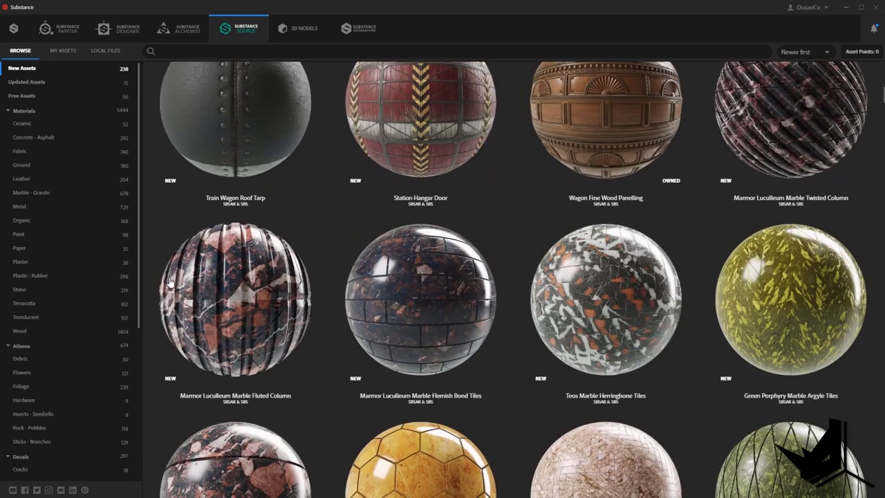
pyautogui.scroll(-4, 169, 283)
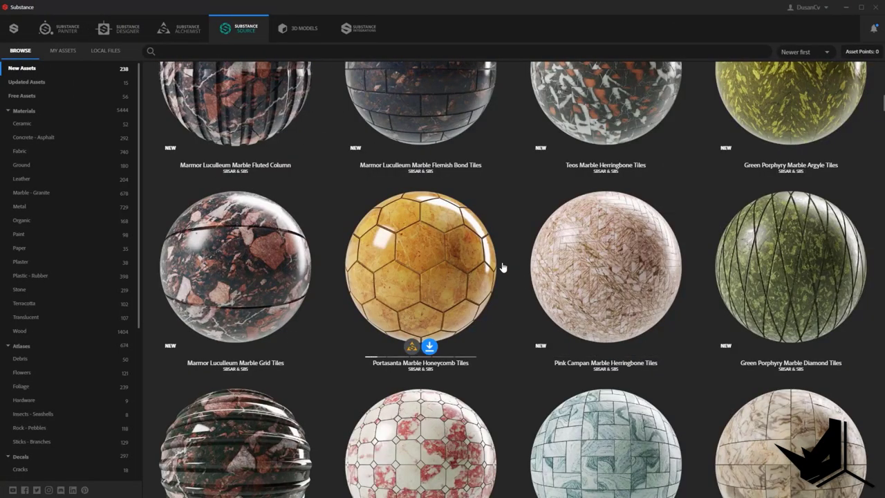
pyautogui.scroll(4, 502, 266)
pyautogui.scroll(-5, 500, 267)
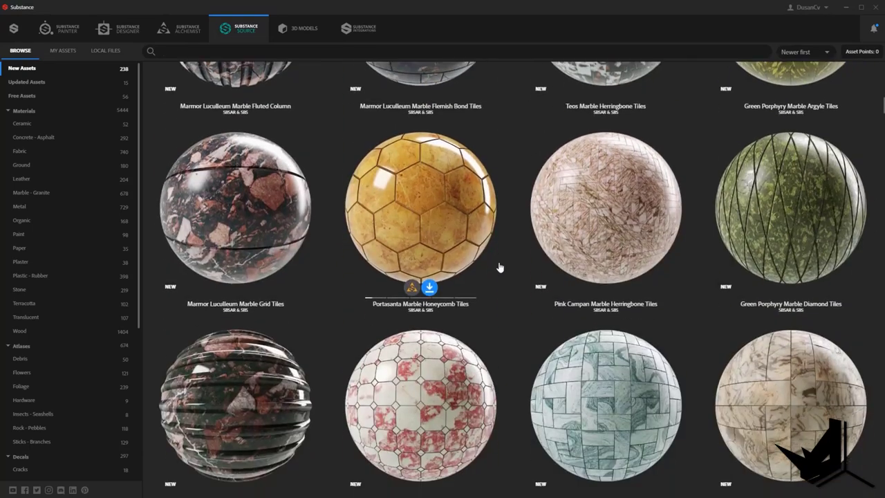
pyautogui.scroll(-3, 500, 267)
pyautogui.scroll(-2, 500, 267)
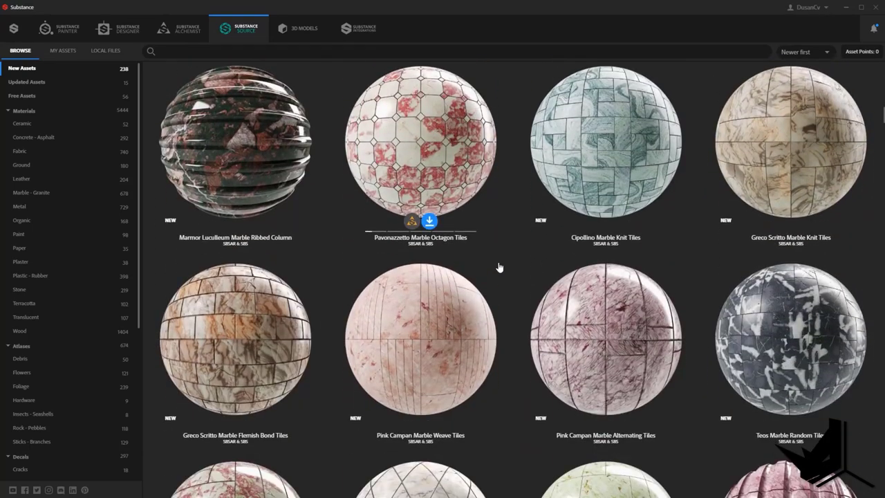
pyautogui.scroll(-1, 498, 263)
pyautogui.scroll(-2, 560, 239)
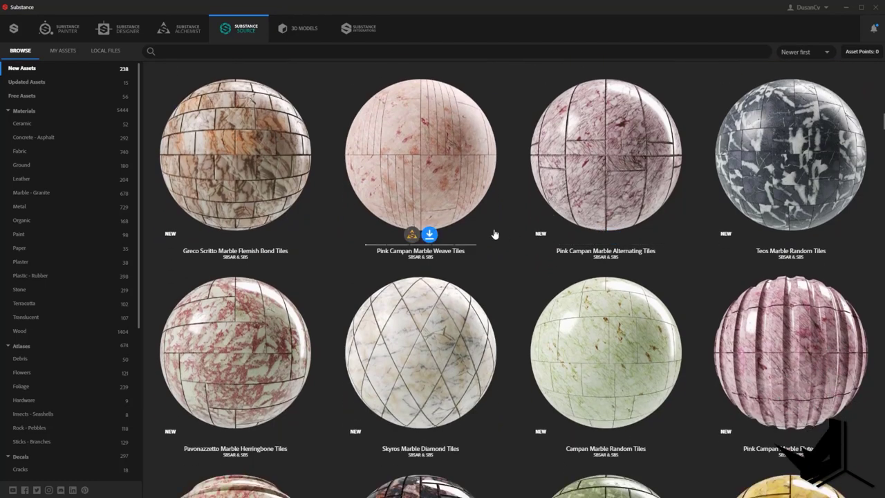
pyautogui.scroll(-6, 494, 234)
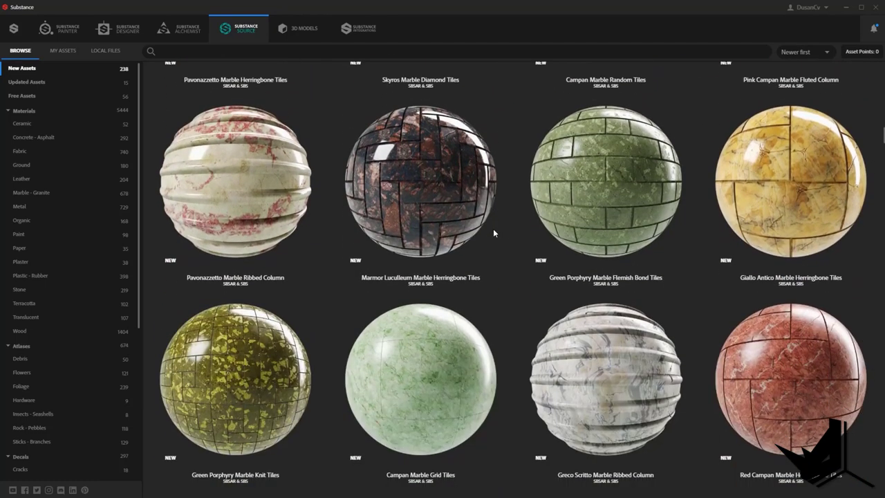
pyautogui.scroll(-2, 494, 233)
pyautogui.scroll(-5, 493, 234)
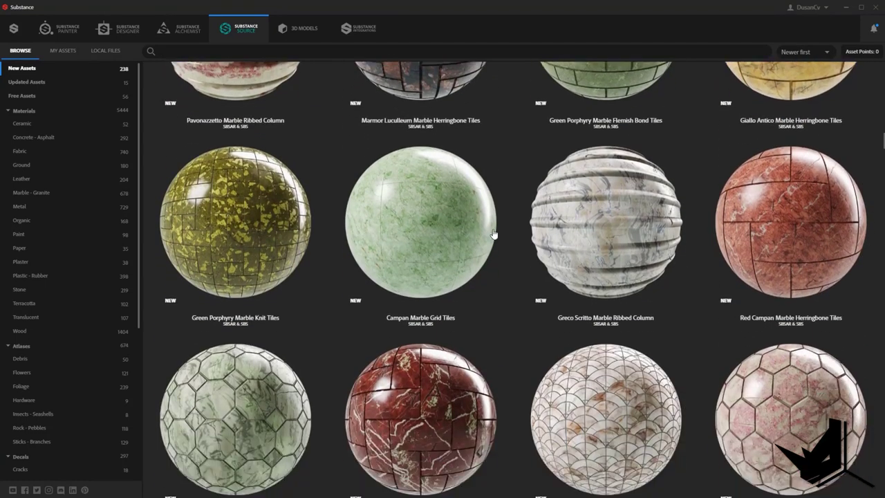
pyautogui.scroll(-6, 494, 234)
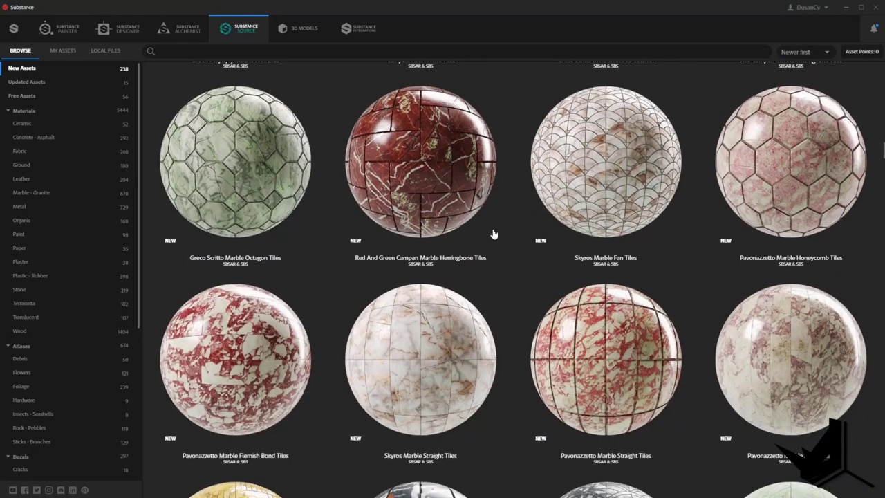
pyautogui.scroll(15, 494, 234)
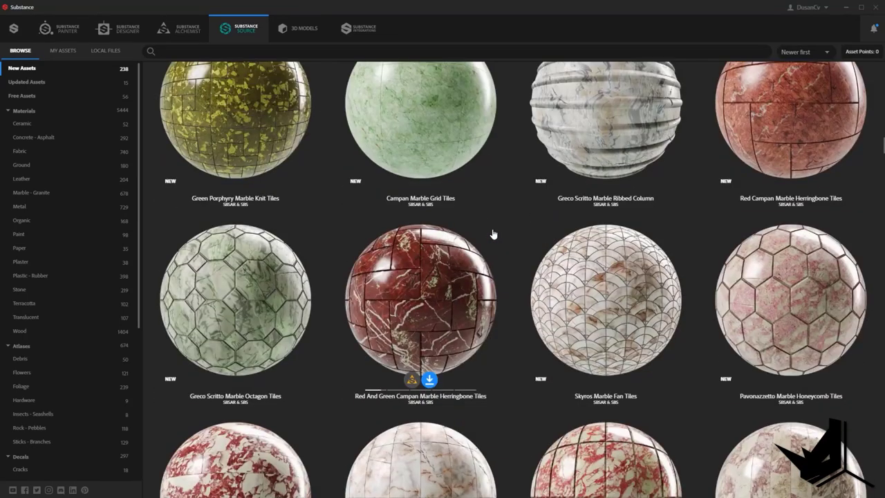
pyautogui.scroll(8, 505, 256)
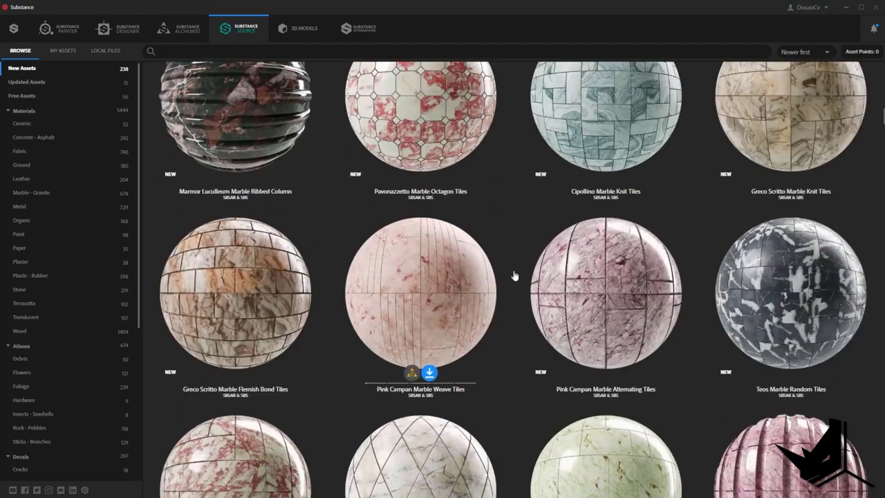
# - Open the Pavonazzetto Octagon Tiles page, view its sphere and three presets, then return to the floor preview
pyautogui.click(448, 324)
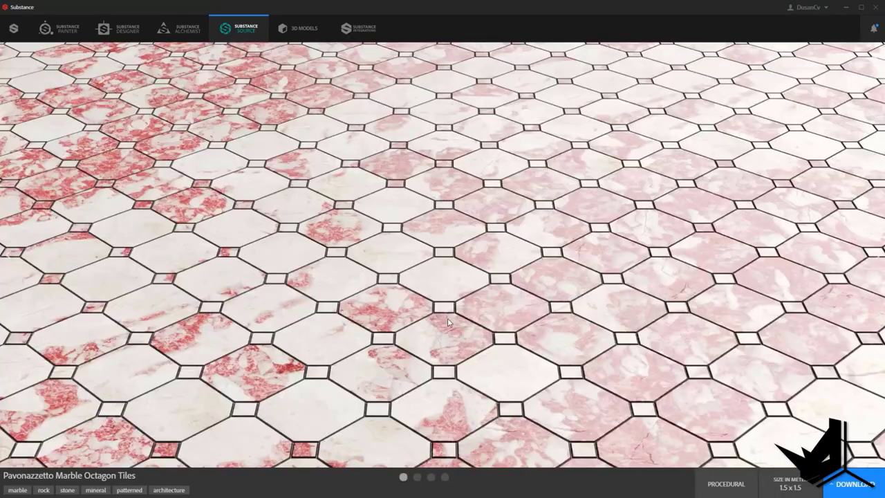
pyautogui.click(418, 477)
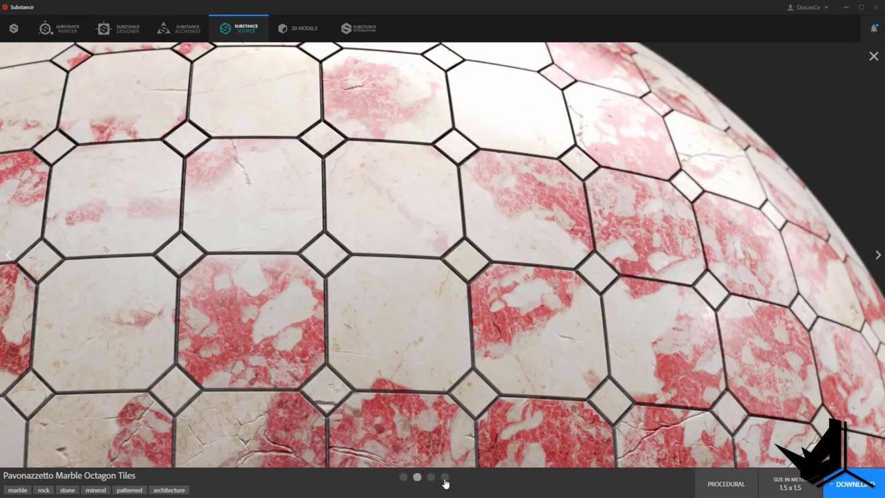
pyautogui.click(445, 477)
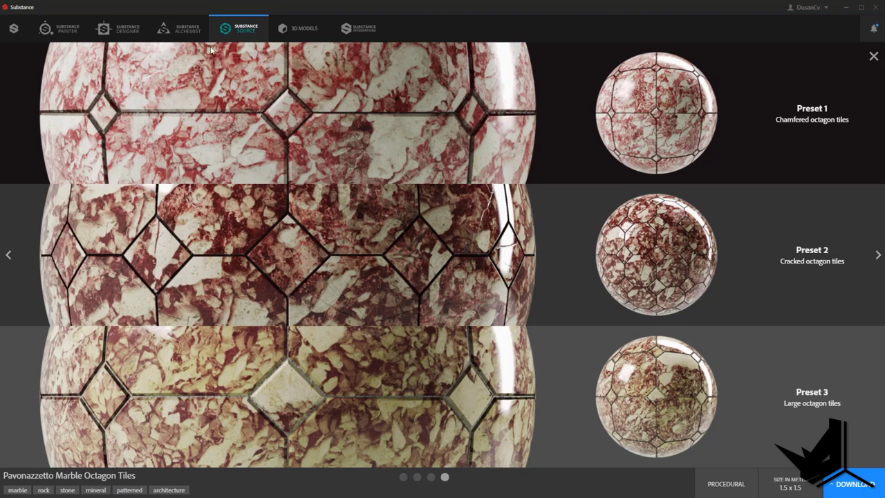
pyautogui.click(404, 478)
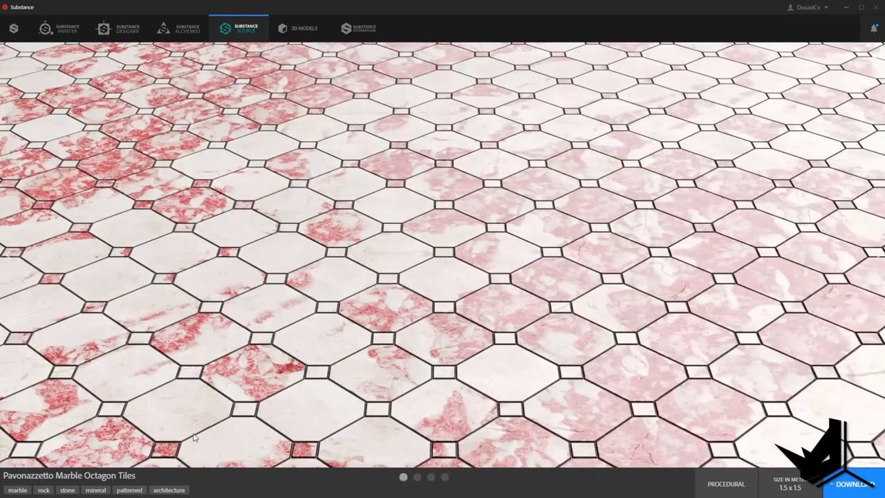
# - Close the asset details, filter by Metal, Leather then Plaster, and scroll the 38 plaster materials
pyautogui.click(873, 56)
pyautogui.scroll(10, 450, 331)
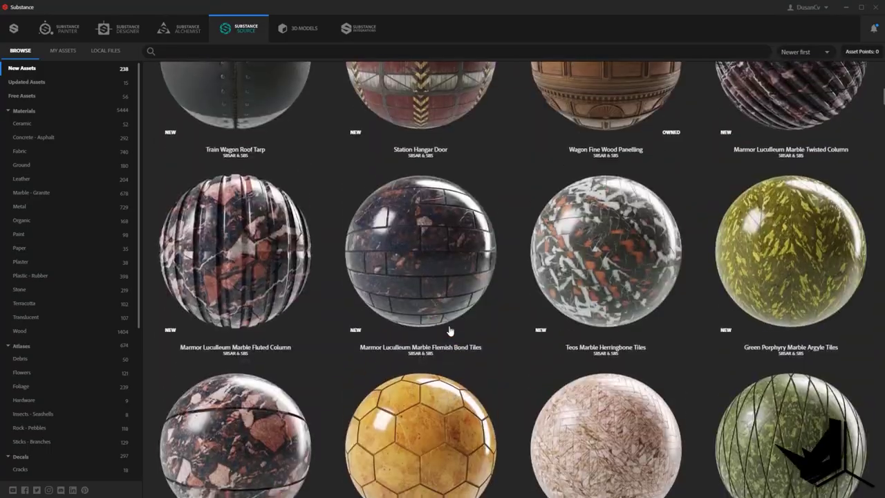
pyautogui.scroll(5, 450, 327)
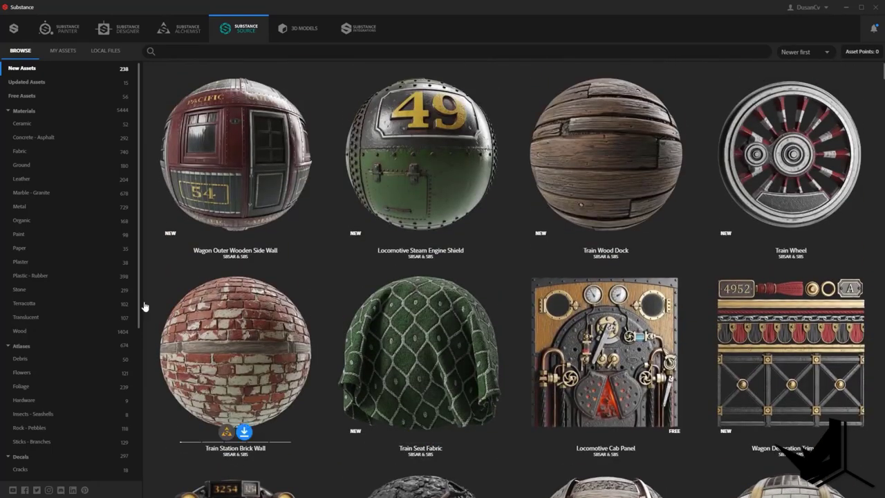
pyautogui.click(44, 207)
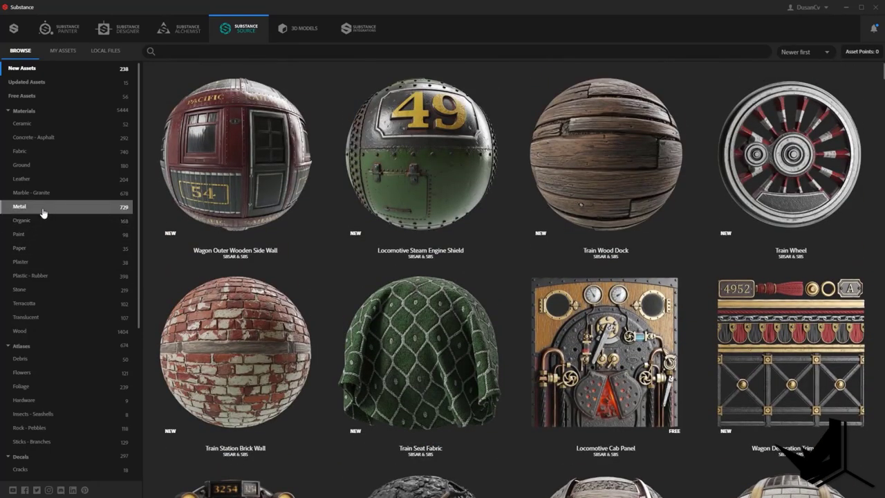
pyautogui.click(33, 181)
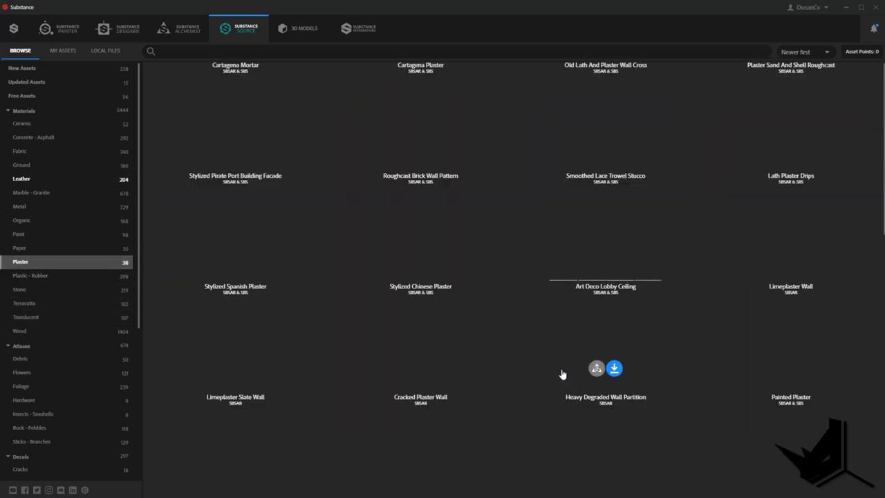
pyautogui.scroll(-3, 560, 371)
pyautogui.scroll(-1, 558, 371)
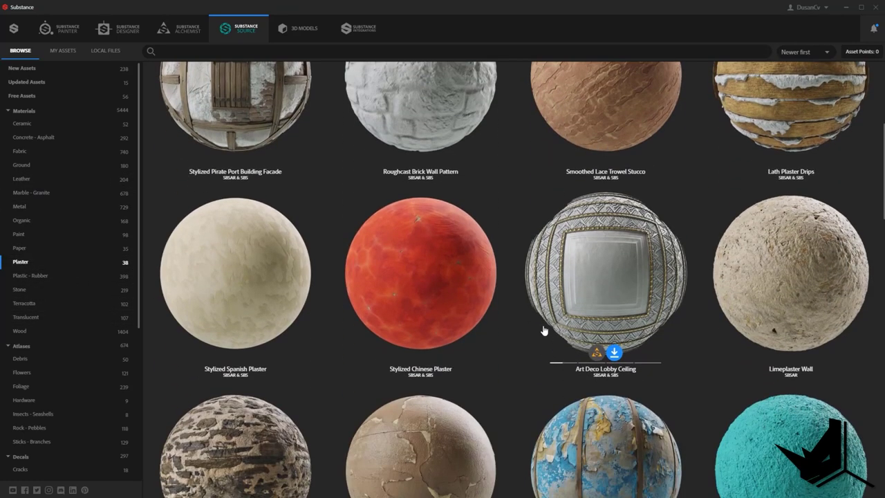
pyautogui.scroll(-6, 544, 331)
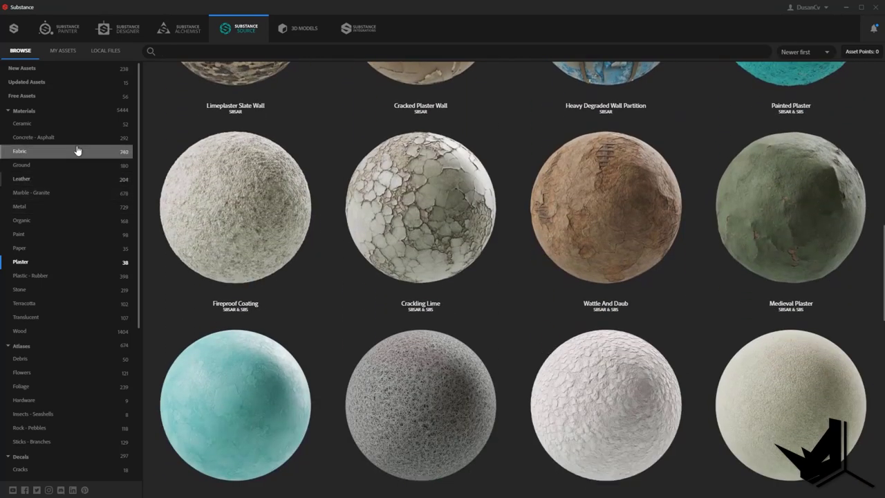
# - Show only free assets and download the Bamboo Wood Varnished material
pyautogui.click(25, 97)
pyautogui.scroll(-3, 653, 316)
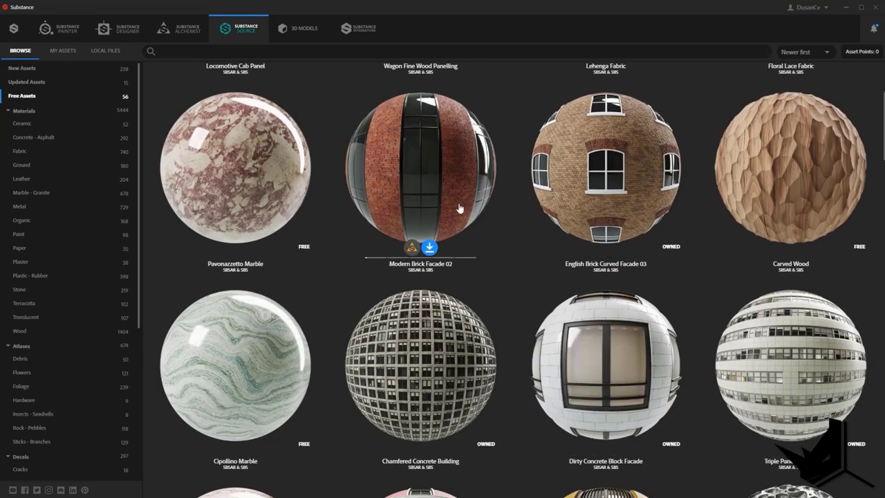
pyautogui.scroll(-3, 603, 241)
pyautogui.scroll(-4, 603, 241)
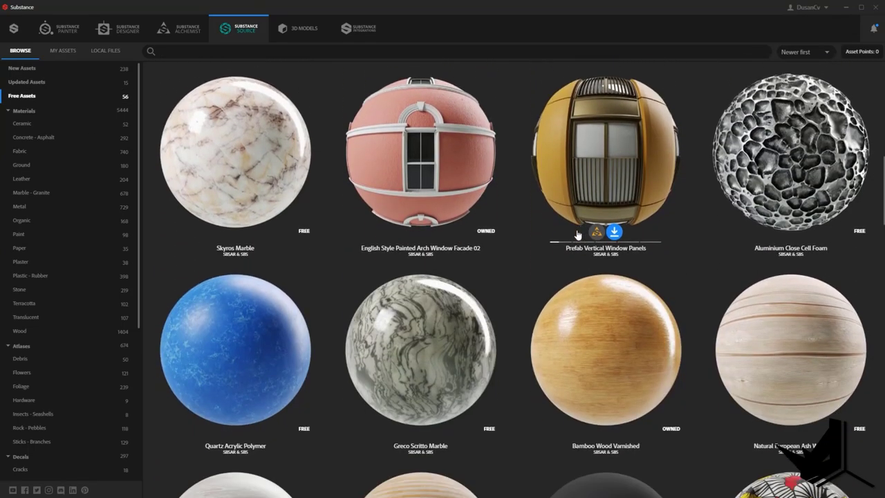
pyautogui.scroll(-1, 446, 233)
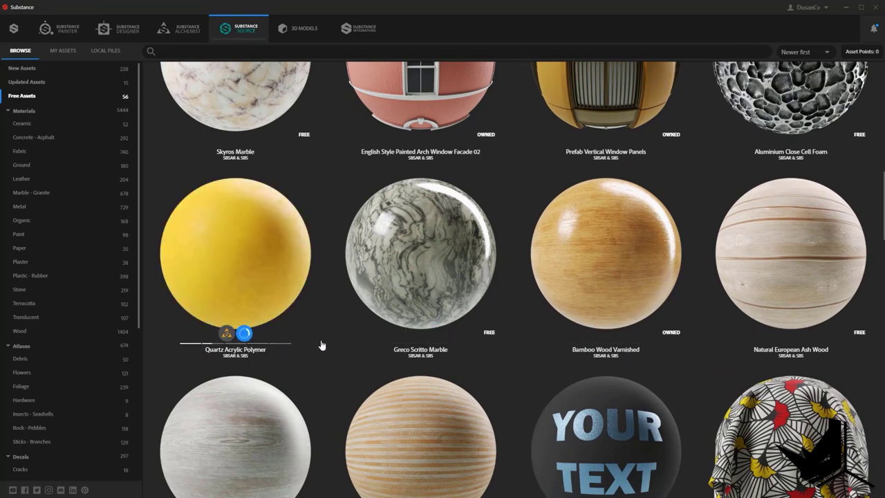
pyautogui.scroll(-1, 321, 345)
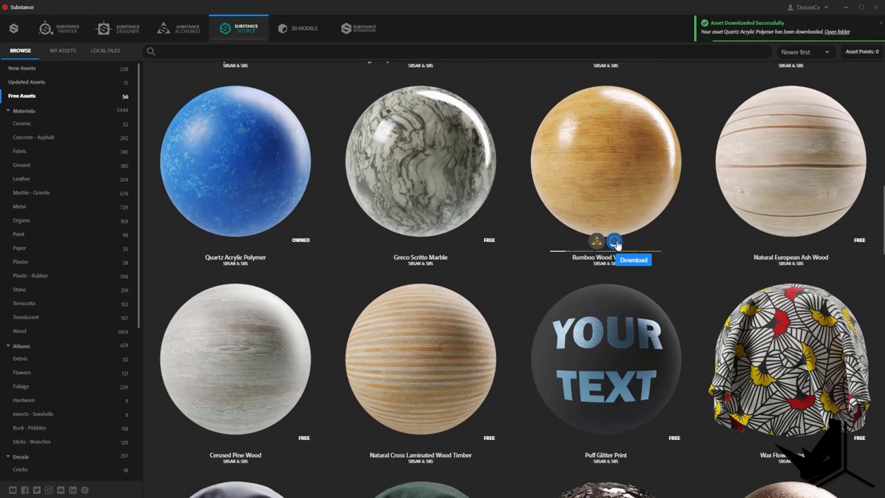
pyautogui.click(616, 242)
# - Download the Rust Brown and Raw Grey Concrete materials, then switch to Substance Alchemist
pyautogui.scroll(-4, 615, 243)
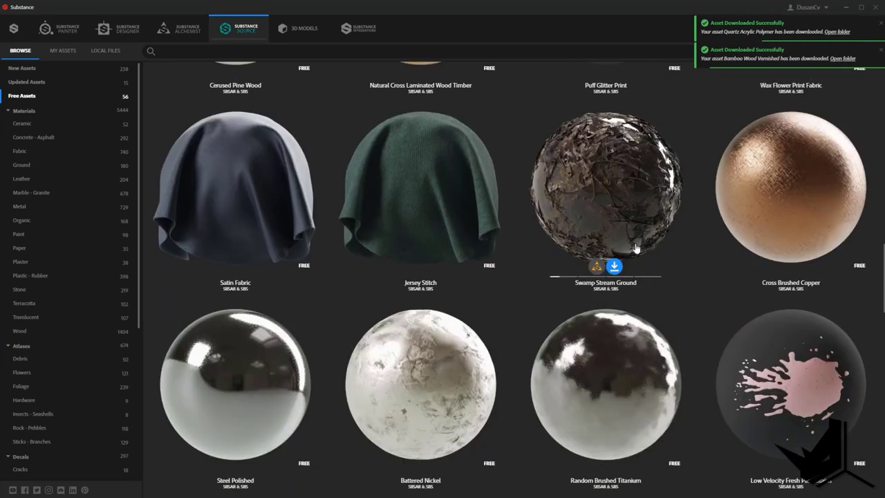
pyautogui.scroll(-3, 636, 248)
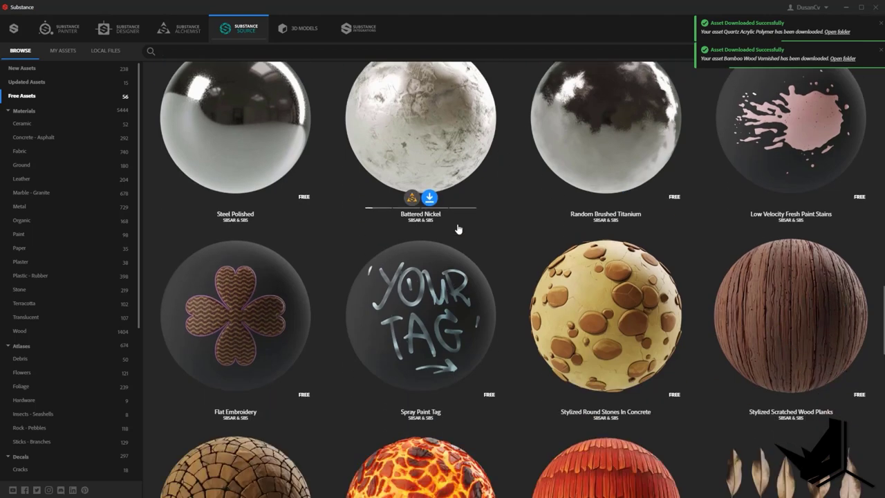
pyautogui.scroll(-4, 458, 229)
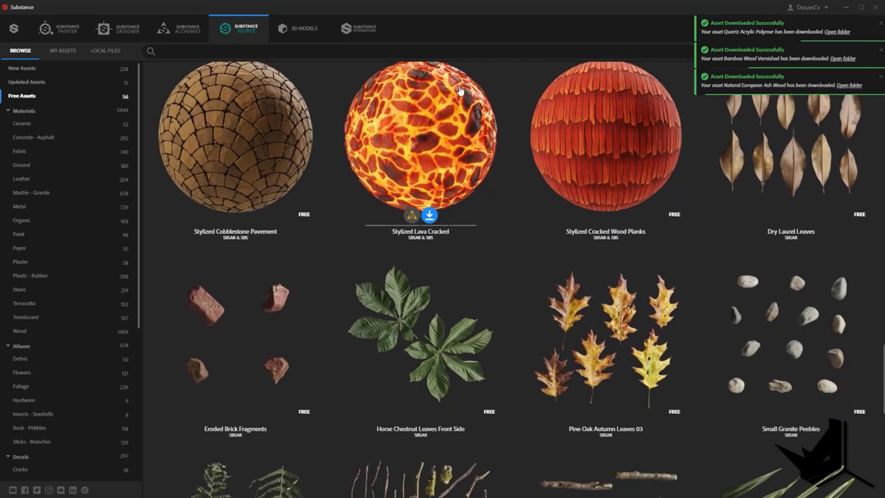
pyautogui.scroll(-5, 566, 333)
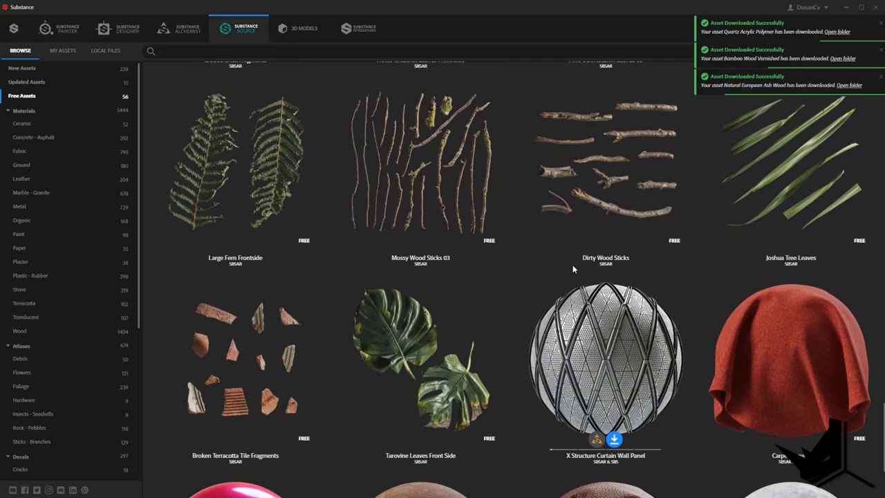
pyautogui.scroll(-1, 575, 268)
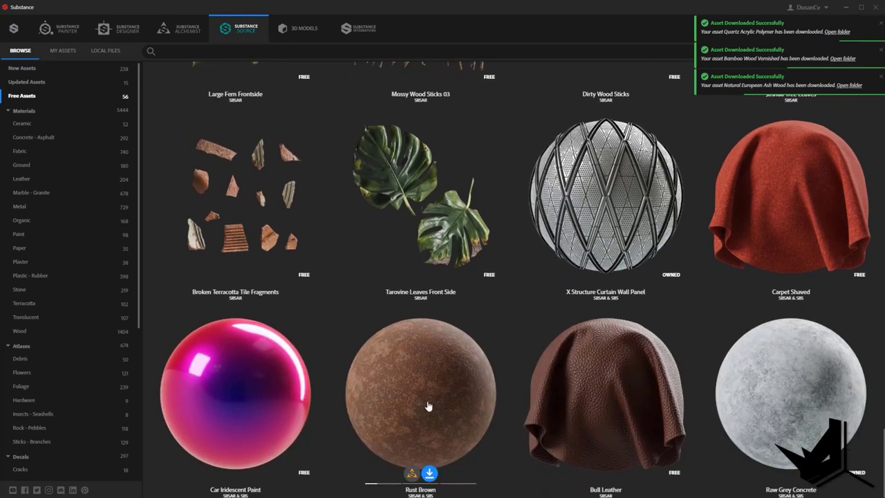
pyautogui.click(431, 474)
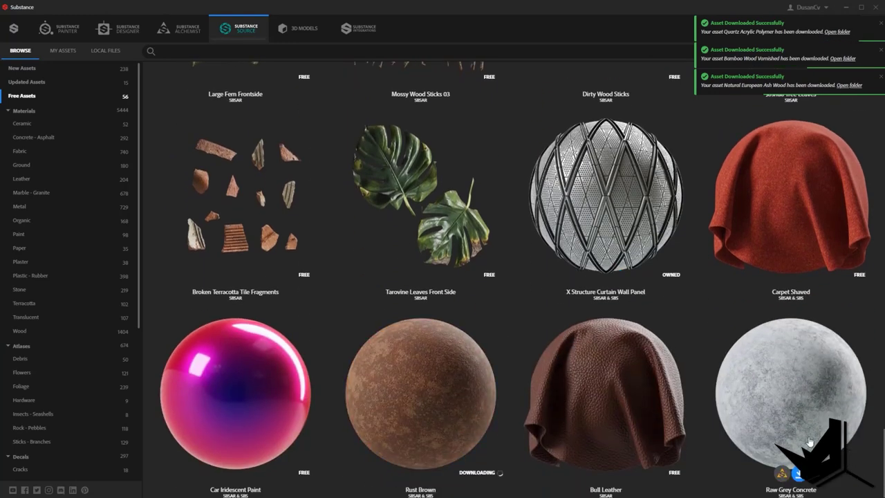
pyautogui.click(799, 474)
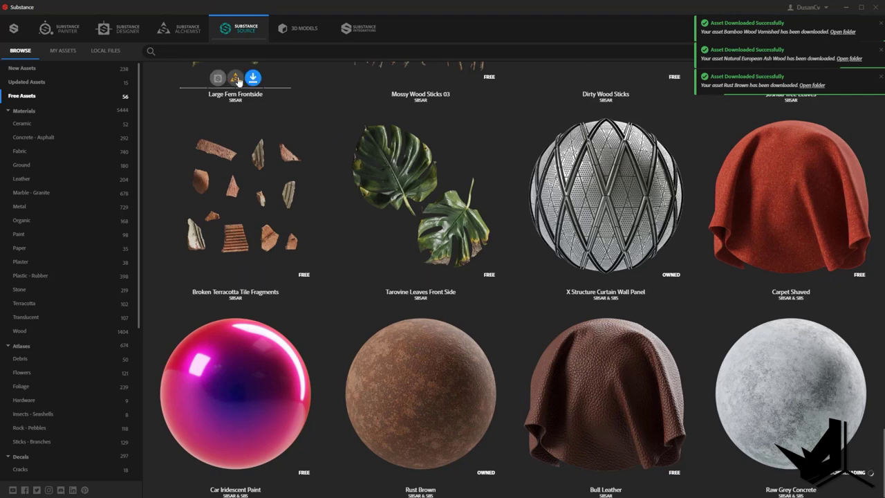
pyautogui.click(185, 35)
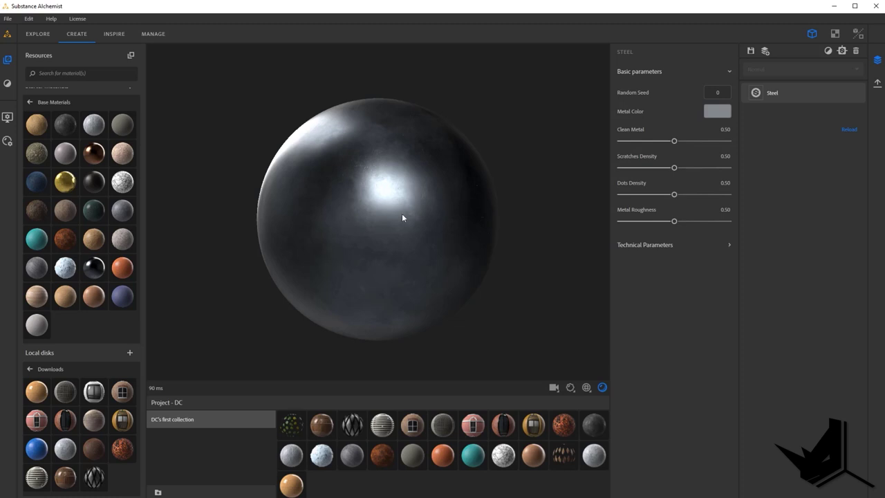
# - Set Steel's Clean Metal to 0.72, Dots Density 0.75, Metal Roughness 0.47 and Height Position 0.54
pyautogui.moveTo(369, 224); pyautogui.dragTo(460, 238)
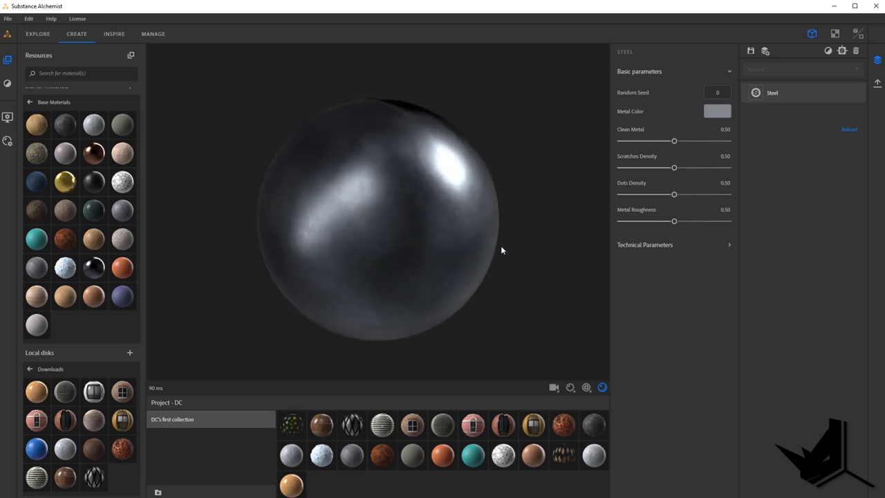
pyautogui.moveTo(501, 249); pyautogui.dragTo(418, 223)
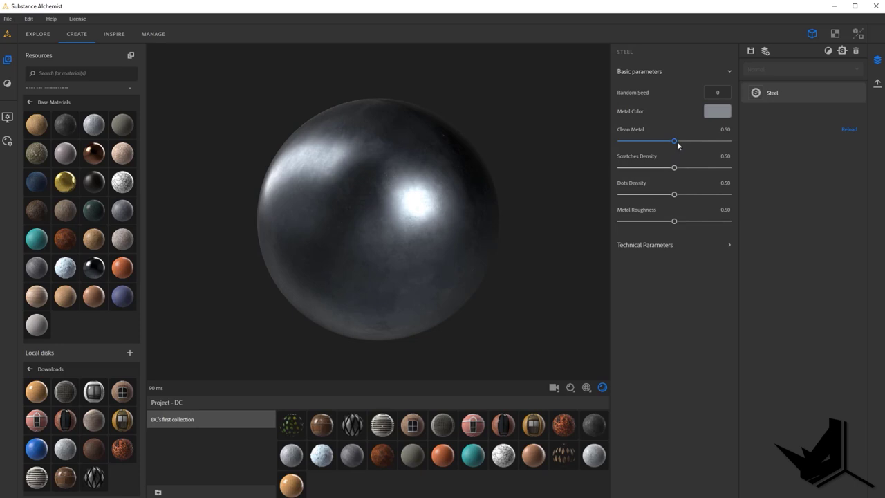
pyautogui.moveTo(674, 143)
pyautogui.mouseDown()
pyautogui.moveTo(662, 143)
pyautogui.moveTo(699, 142)
pyautogui.moveTo(685, 168)
pyautogui.moveTo(702, 169)
pyautogui.mouseUp()
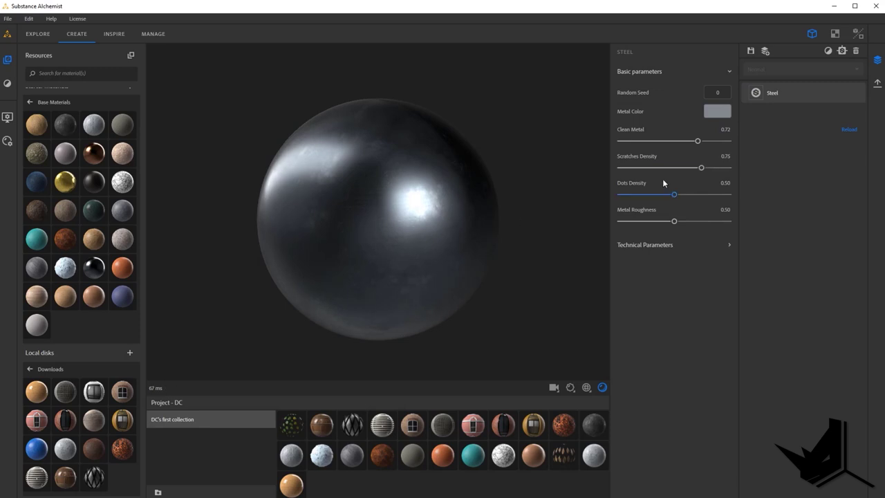
pyautogui.moveTo(674, 194); pyautogui.dragTo(701, 194)
pyautogui.moveTo(396, 221); pyautogui.dragTo(417, 242)
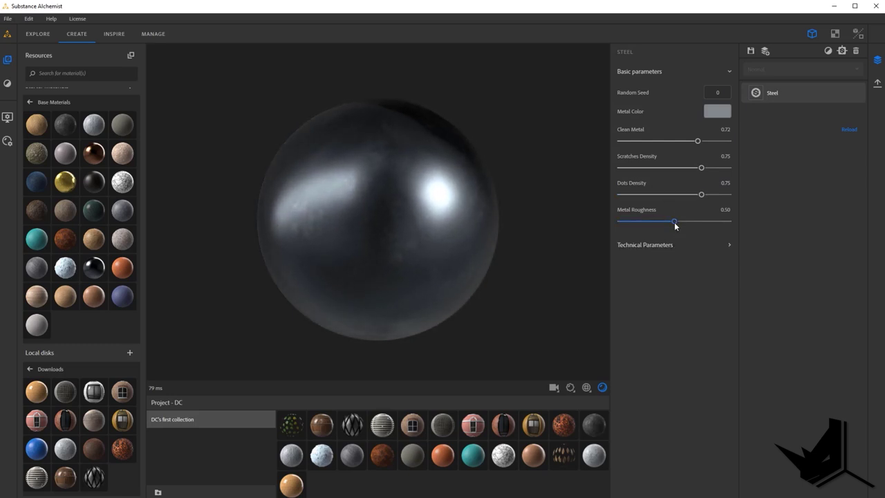
pyautogui.moveTo(674, 221)
pyautogui.mouseDown()
pyautogui.moveTo(702, 222)
pyautogui.moveTo(615, 219)
pyautogui.moveTo(672, 231)
pyautogui.mouseUp()
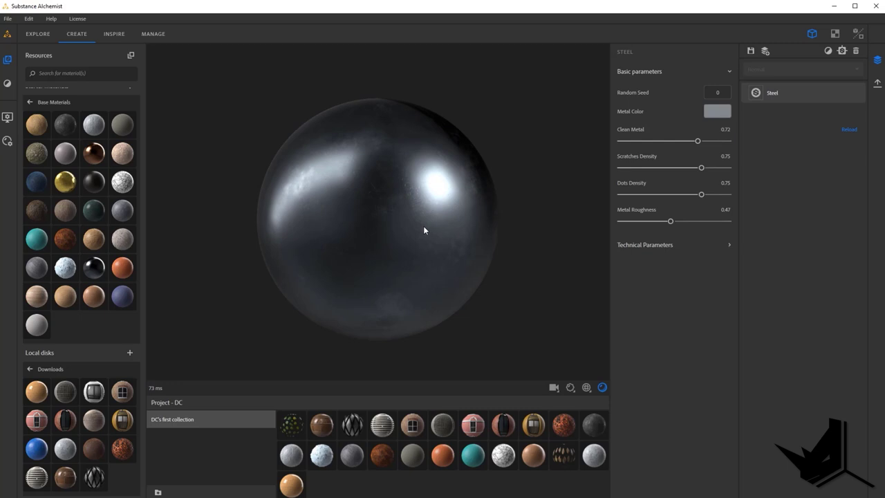
pyautogui.click(708, 245)
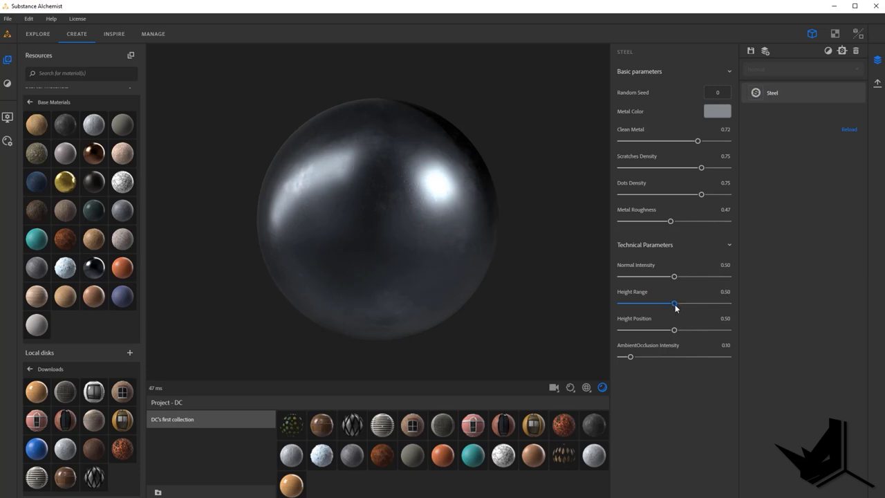
pyautogui.moveTo(675, 331); pyautogui.dragTo(682, 332)
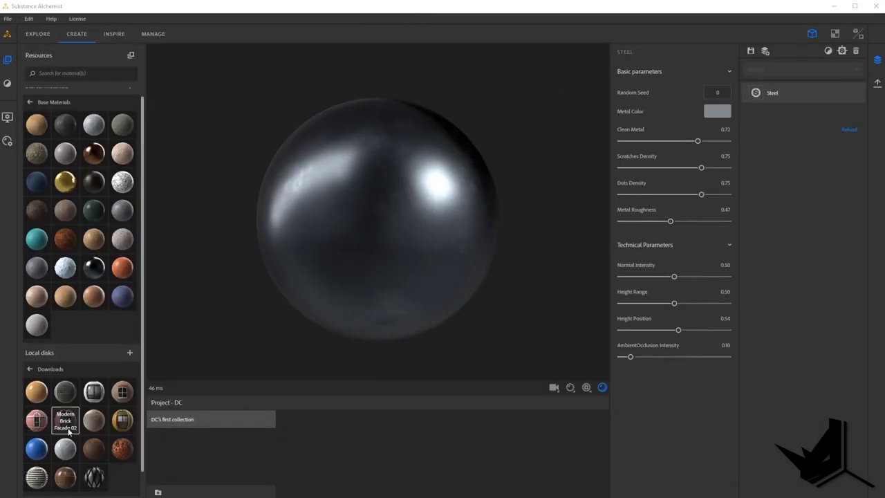
# - Add the blue and grey downloaded materials and a base wood material to DC's first collection
pyautogui.moveTo(37, 449); pyautogui.dragTo(280, 423)
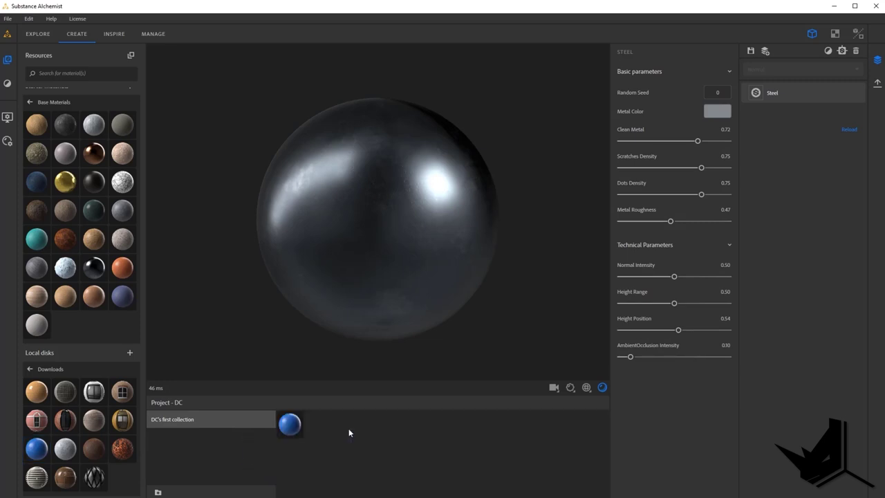
pyautogui.moveTo(65, 449); pyautogui.dragTo(390, 445)
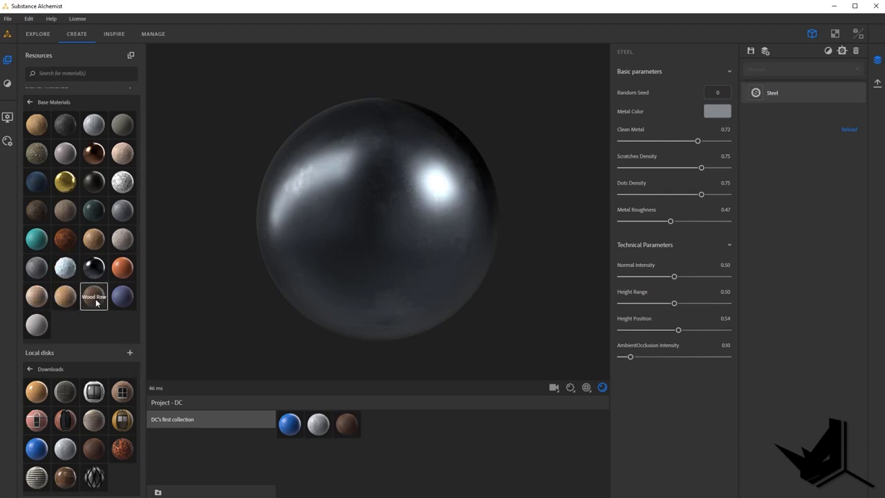
pyautogui.moveTo(58, 303); pyautogui.dragTo(433, 439)
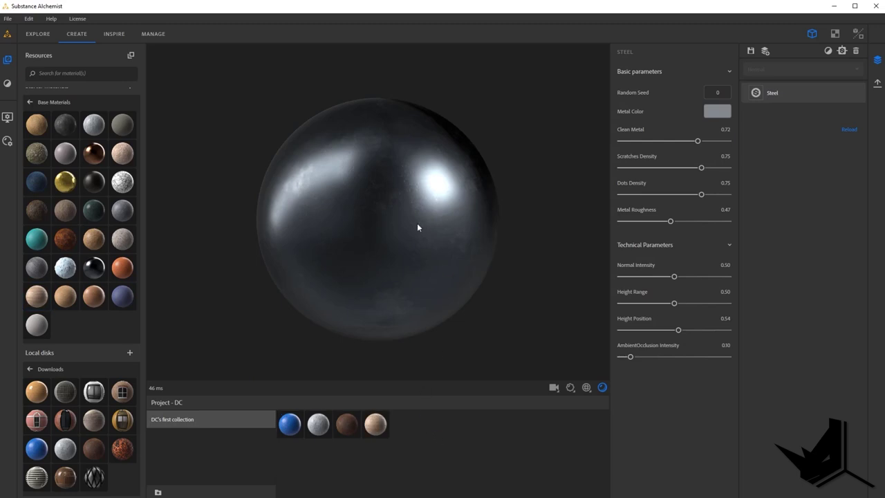
# - Delete the Steel layer and drop Wood Ash from the collection onto the preview sphere
pyautogui.click(805, 85)
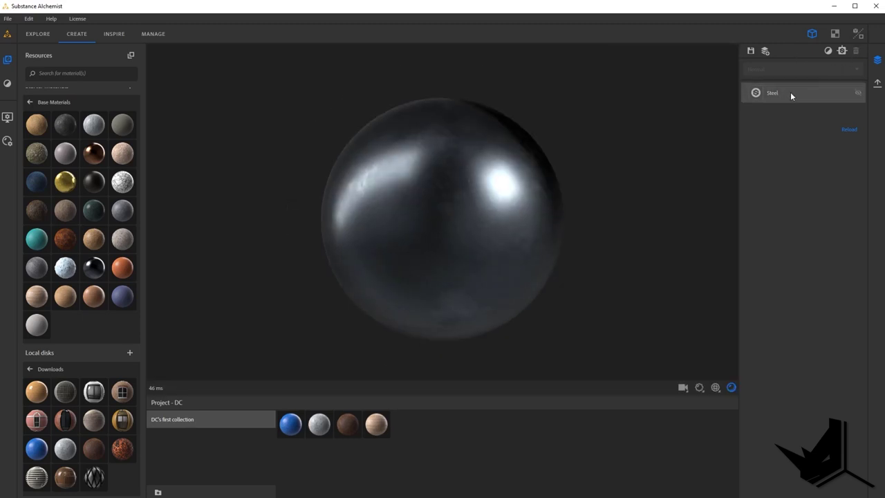
pyautogui.click(790, 92)
pyautogui.click(856, 50)
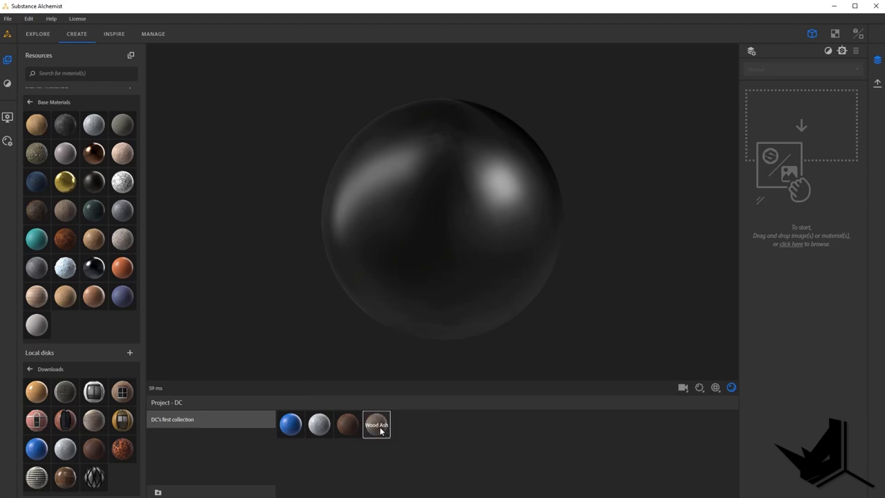
pyautogui.moveTo(380, 431)
pyautogui.mouseDown()
pyautogui.moveTo(435, 236)
pyautogui.moveTo(352, 243)
pyautogui.moveTo(348, 267)
pyautogui.moveTo(307, 247)
pyautogui.moveTo(431, 253)
pyautogui.moveTo(325, 261)
pyautogui.moveTo(359, 276)
pyautogui.mouseUp()
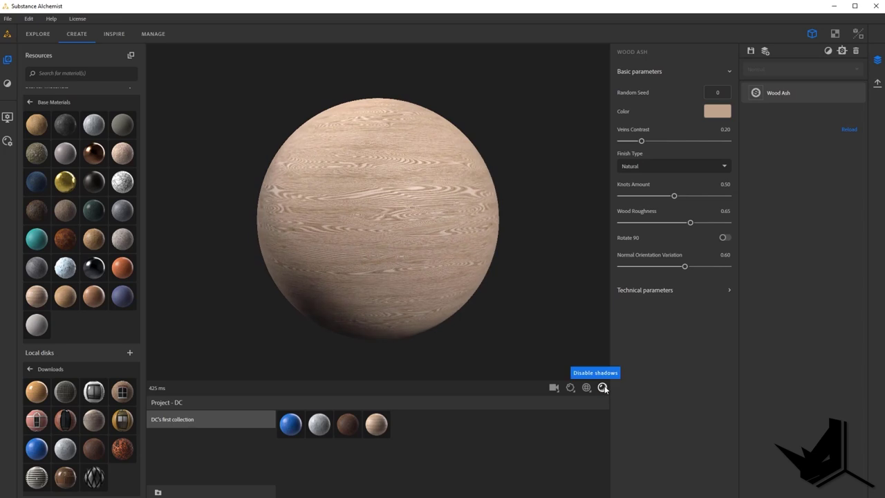
# - Disable shadows on the preview sphere and expand Wood Ash's technical parameters
pyautogui.click(603, 387)
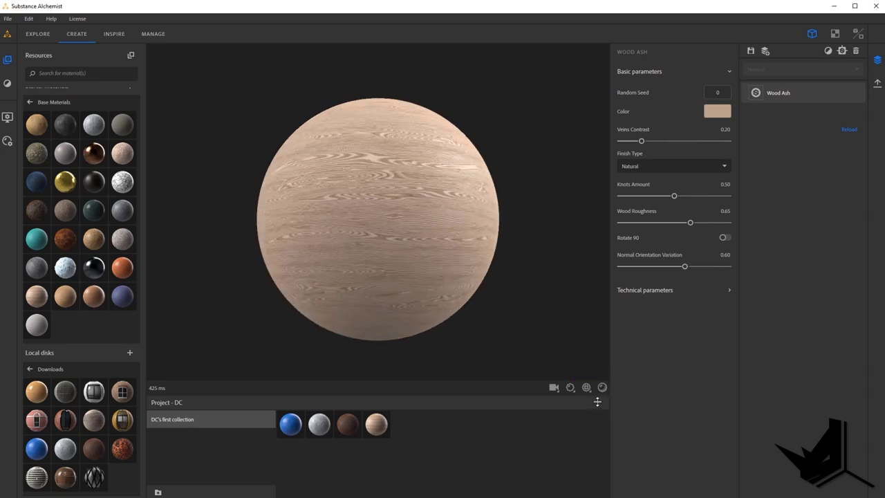
pyautogui.click(603, 387)
pyautogui.click(603, 388)
pyautogui.moveTo(388, 241); pyautogui.dragTo(467, 241)
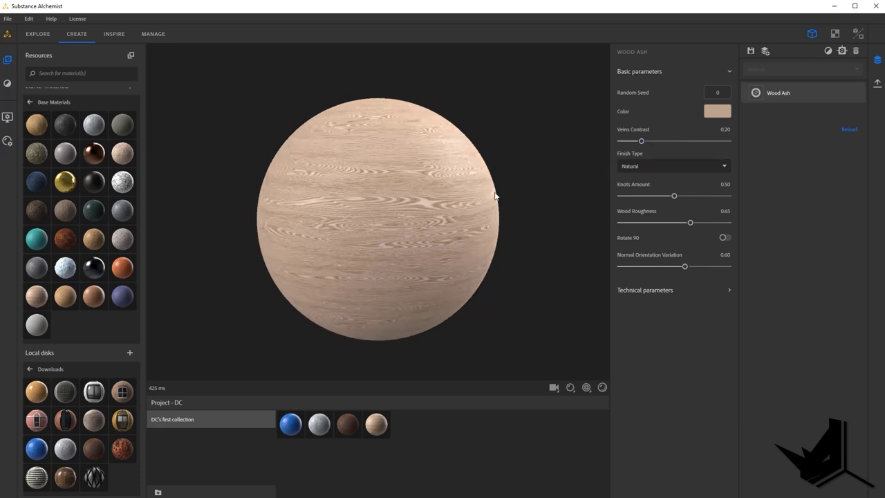
pyautogui.click(668, 290)
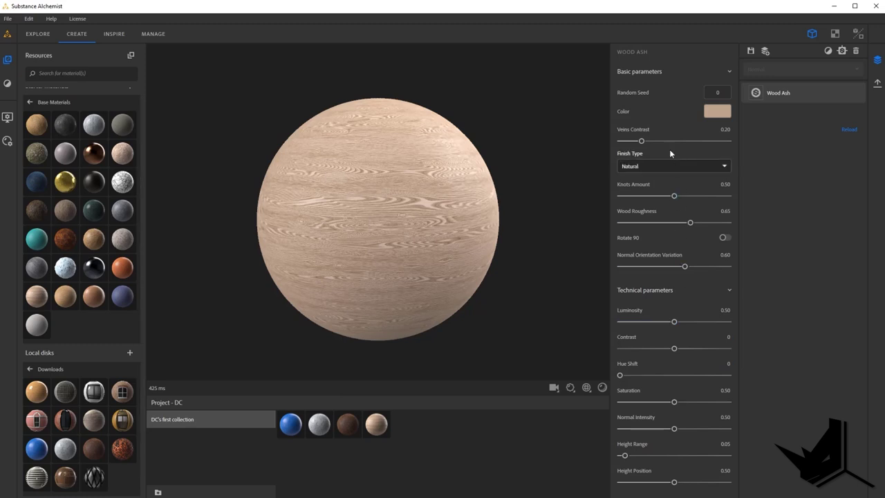
# - Set Wood Ash Veins Contrast 0.63, Knots 0.21, Contrast 0.17, Height Range 0.06, Height Position 0.41
pyautogui.moveTo(641, 140); pyautogui.dragTo(688, 144)
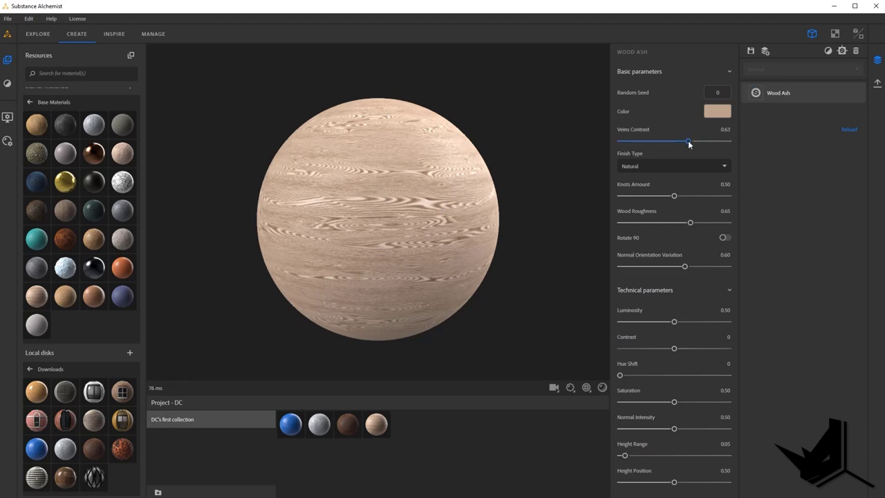
pyautogui.moveTo(675, 197); pyautogui.dragTo(643, 196)
pyautogui.moveTo(446, 209); pyautogui.dragTo(387, 198)
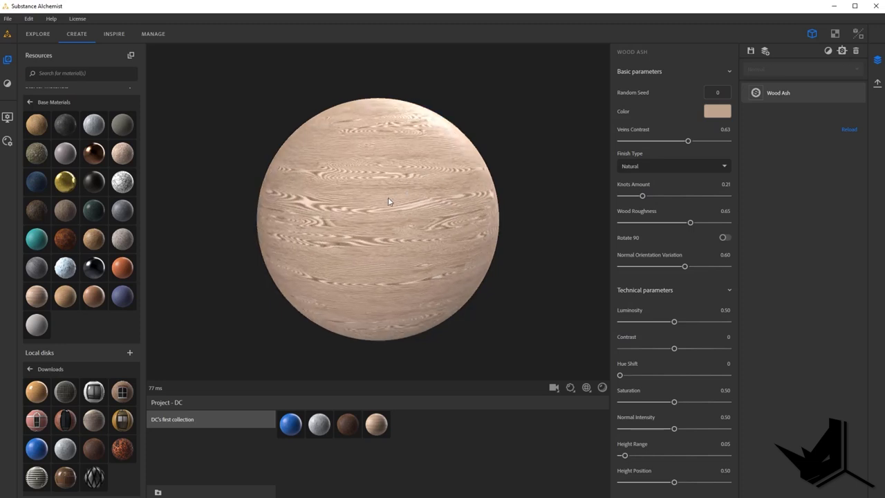
pyautogui.click(724, 238)
pyautogui.click(724, 238)
pyautogui.moveTo(674, 348); pyautogui.dragTo(683, 348)
pyautogui.moveTo(624, 455)
pyautogui.mouseDown()
pyautogui.moveTo(642, 460)
pyautogui.moveTo(626, 456)
pyautogui.mouseUp()
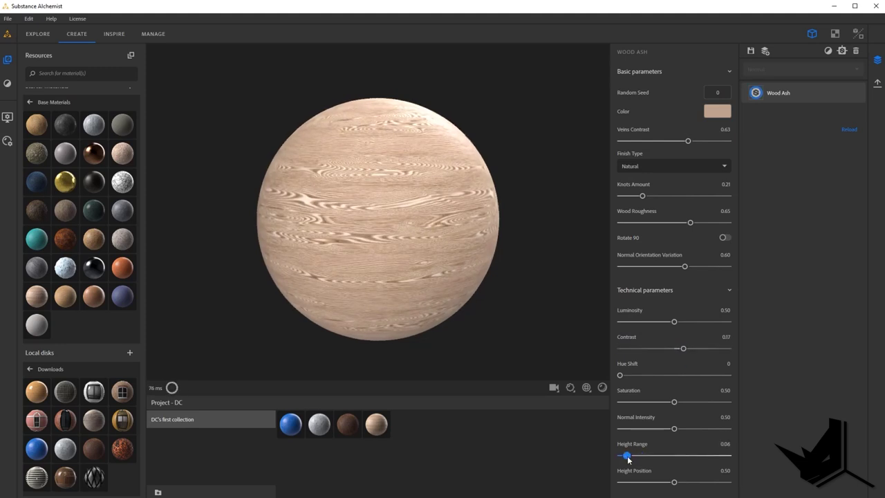
pyautogui.moveTo(674, 482); pyautogui.dragTo(663, 483)
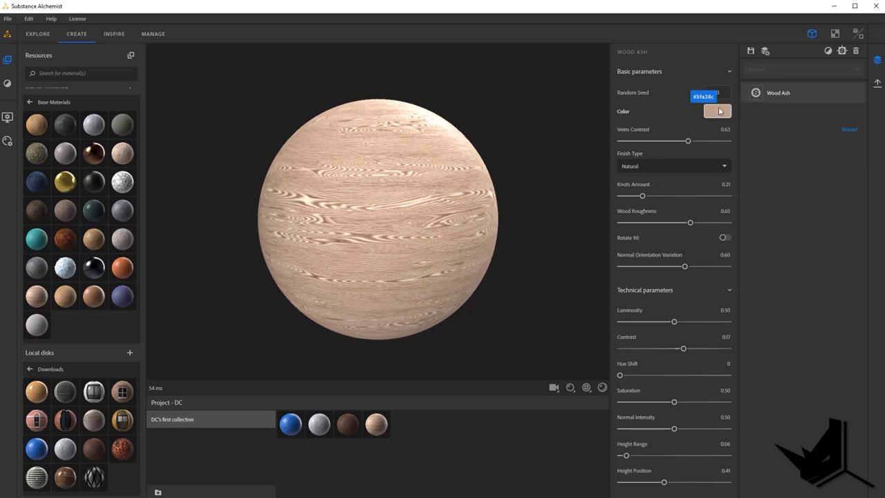
# - Pick a darker colour for the Wood Ash material
pyautogui.click(717, 109)
pyautogui.click(553, 194)
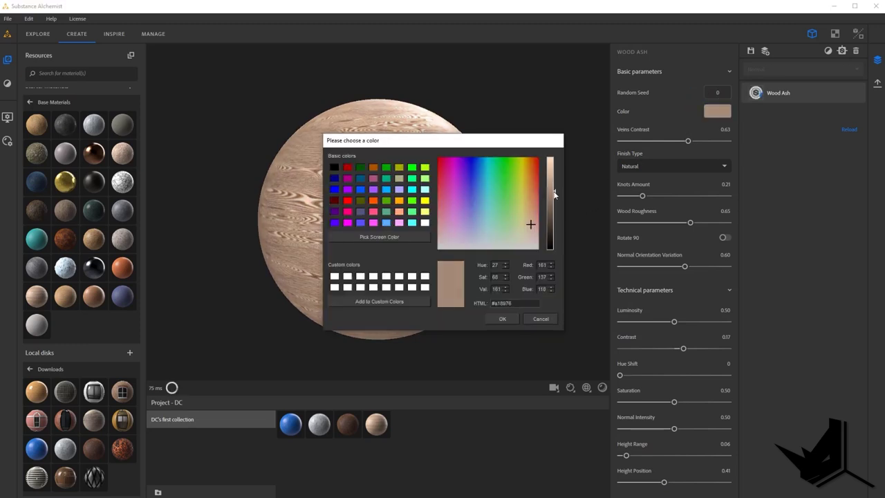
pyautogui.click(502, 319)
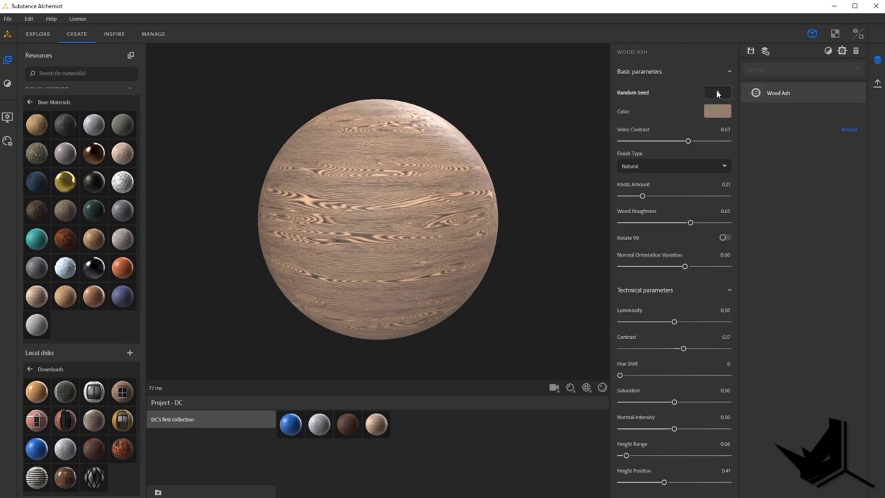
# - Enter random seed 1650, then randomize the grain until the seed reads 9428
pyautogui.write('1650')
pyautogui.press('Return')
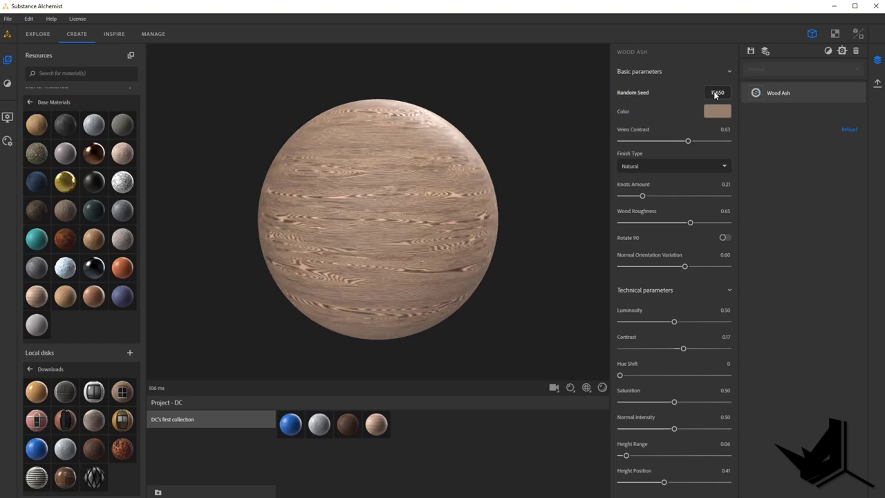
pyautogui.click(715, 95)
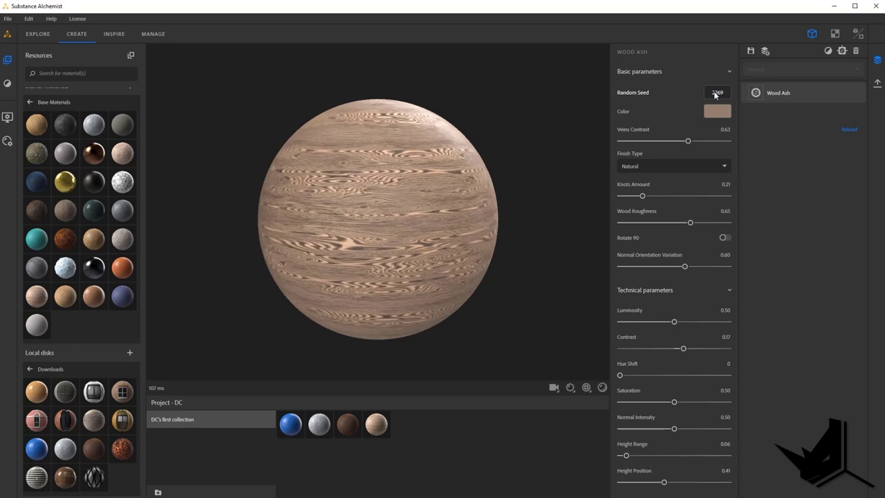
pyautogui.click(715, 95)
pyautogui.click(715, 94)
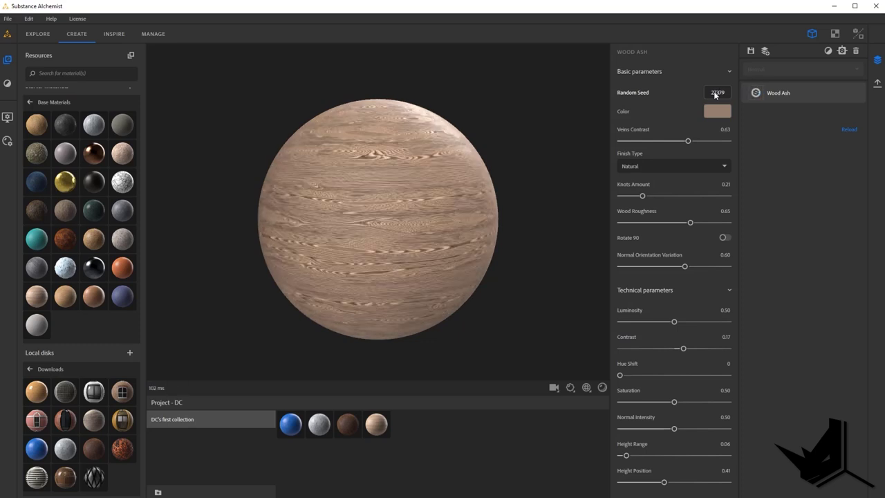
pyautogui.click(715, 95)
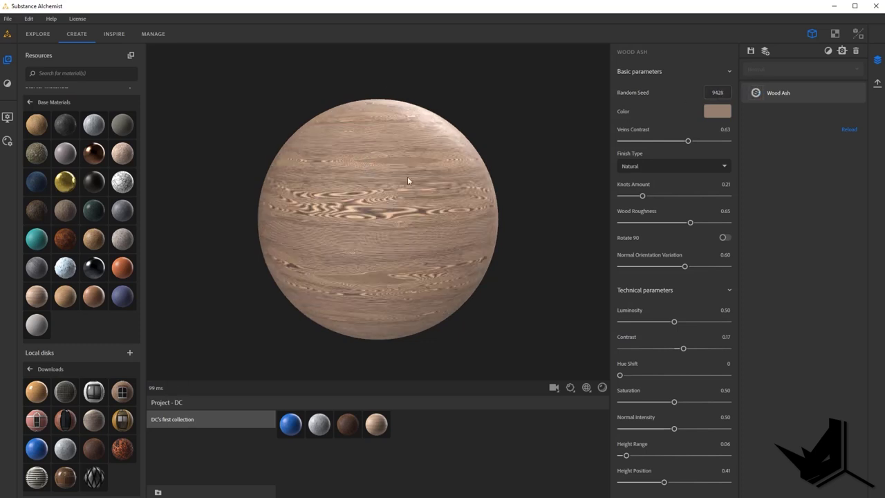
pyautogui.moveTo(374, 151); pyautogui.dragTo(433, 207)
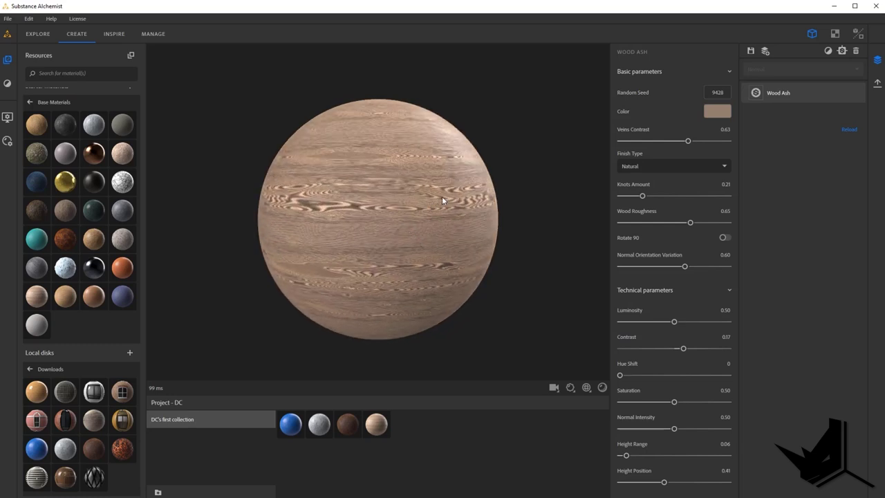
# - Export the current view as a Substance archive named 'Wood 1' at 2048 x 2048
pyautogui.click(878, 84)
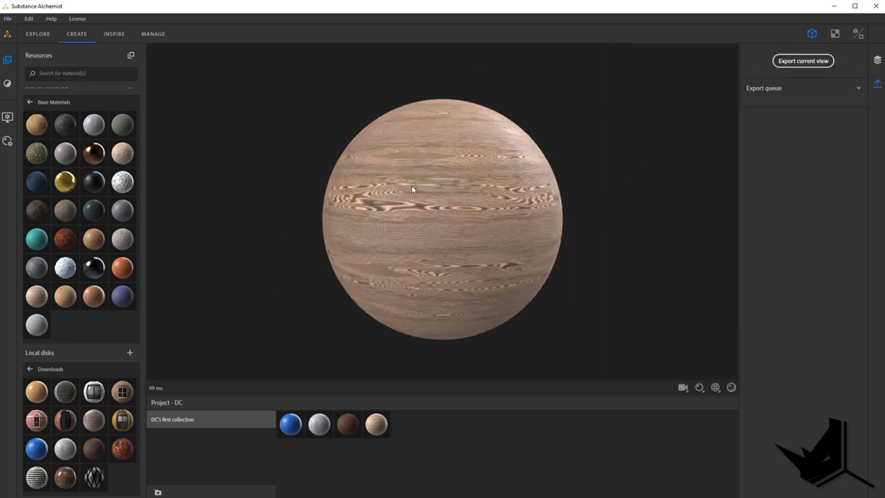
pyautogui.click(811, 62)
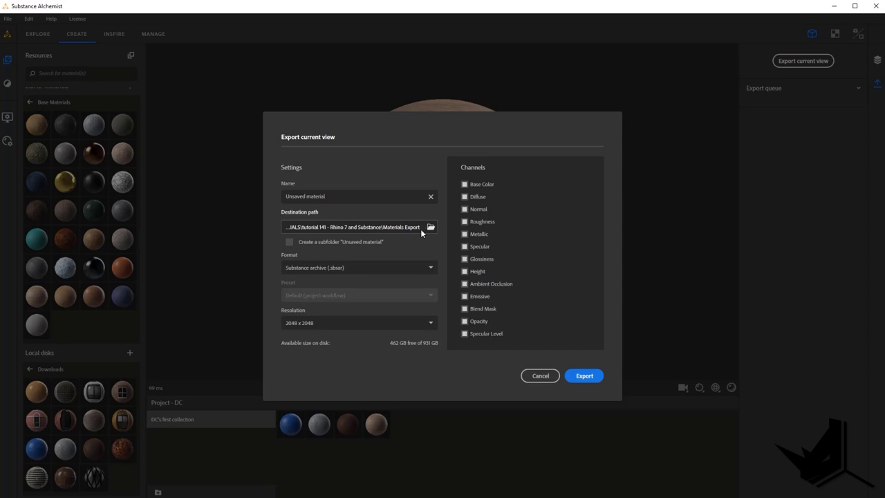
pyautogui.click(349, 197)
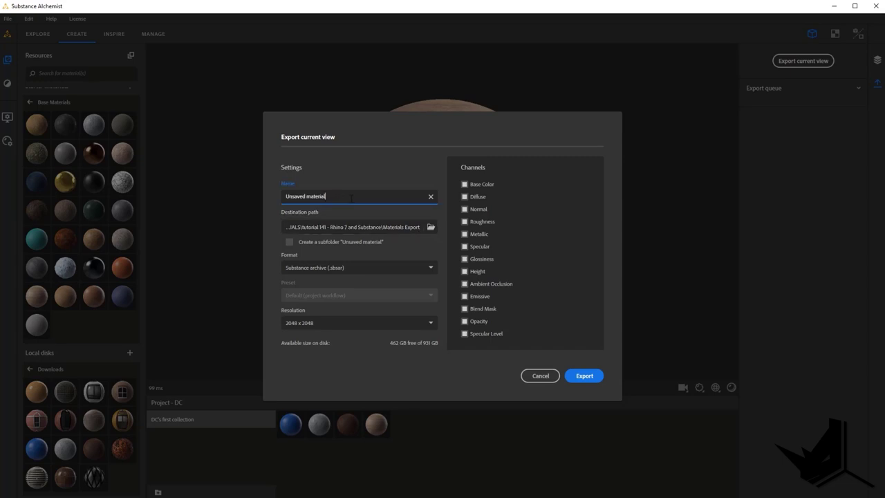
pyautogui.moveTo(350, 199); pyautogui.dragTo(281, 199)
pyautogui.write('Wood 1')
pyautogui.click(493, 186)
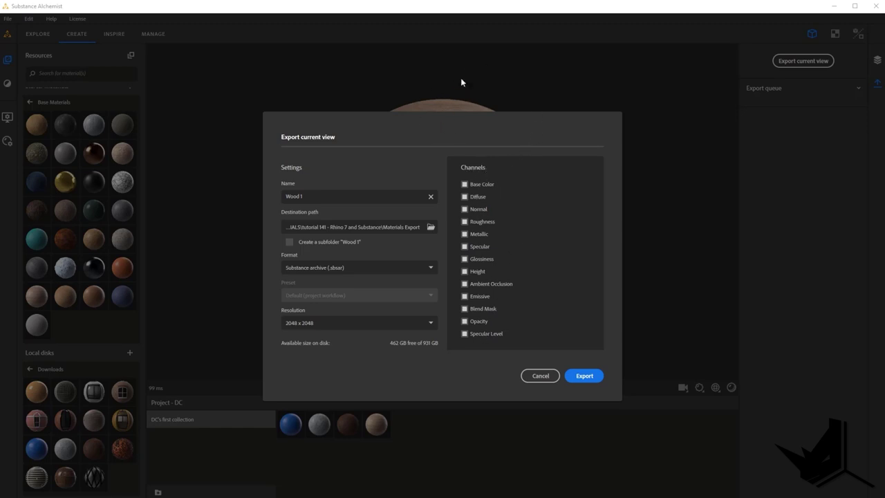
pyautogui.click(392, 323)
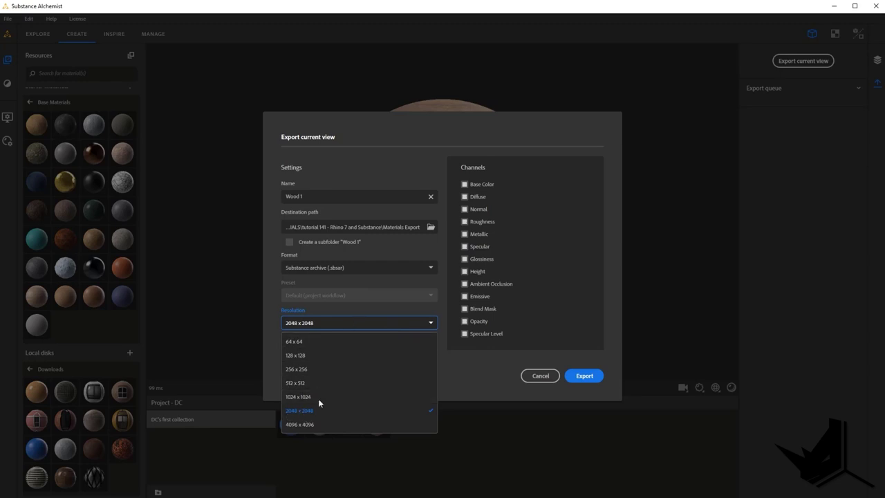
pyautogui.click(394, 322)
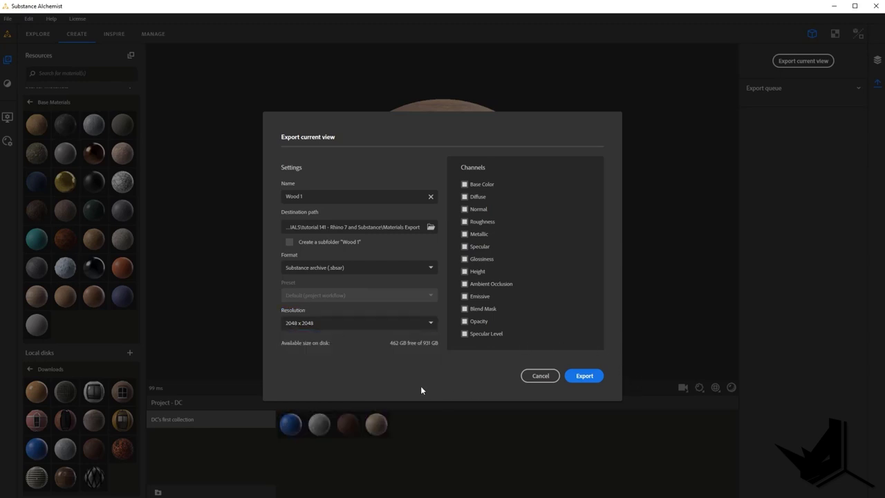
pyautogui.click(584, 377)
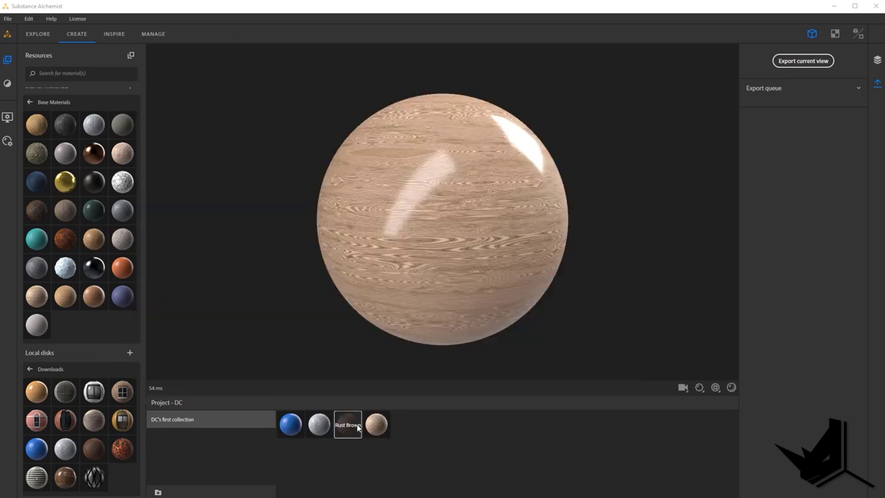
# - Place the blue Quartz Acrylic Polymer material from the collection onto the preview sphere
pyautogui.moveTo(291, 428); pyautogui.dragTo(469, 239)
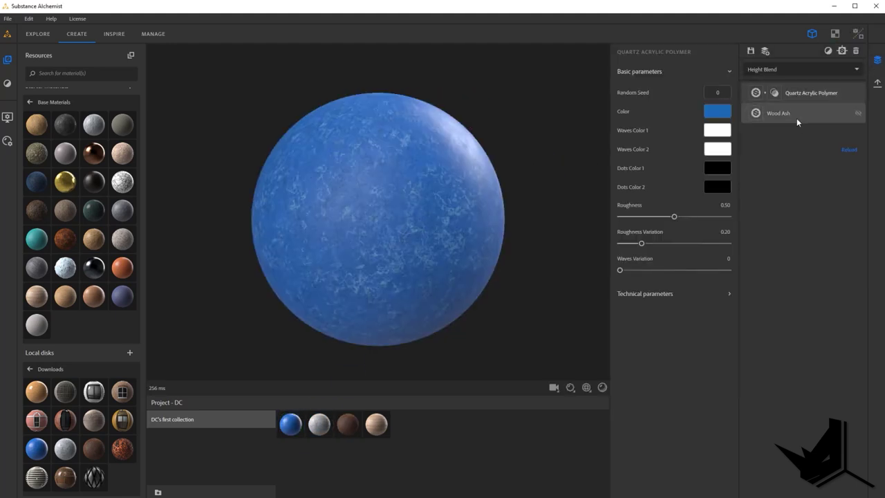
# - Delete the Wood Ash layer, leaving only the Quartz Acrylic Polymer layer
pyautogui.click(803, 114)
pyautogui.click(856, 50)
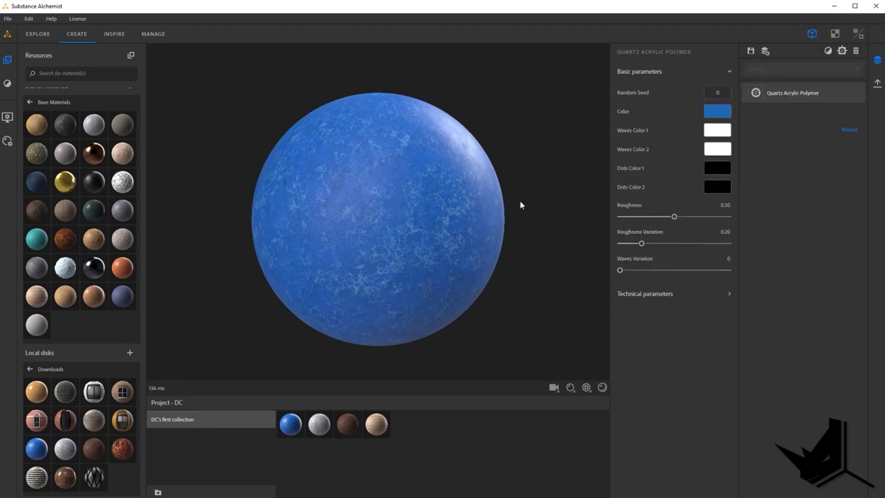
pyautogui.moveTo(422, 244); pyautogui.dragTo(502, 190)
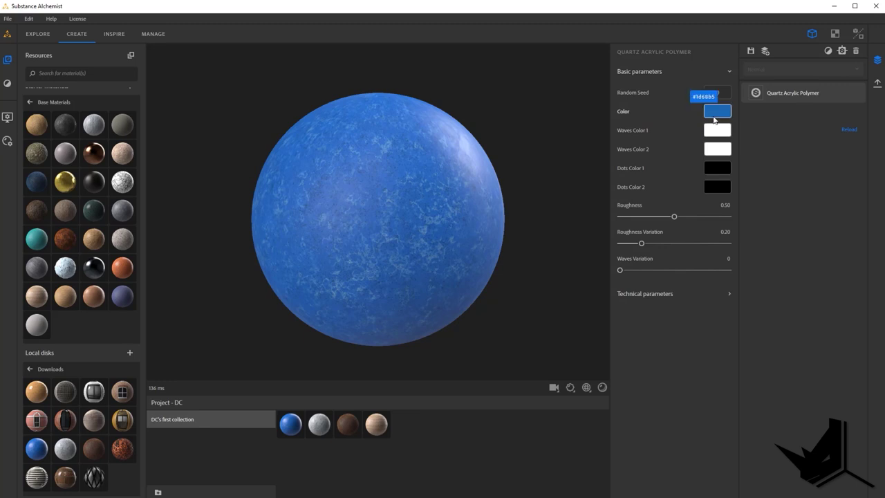
# - Change the quartz base colour to a lighter shade of blue
pyautogui.click(714, 111)
pyautogui.click(504, 174)
pyautogui.click(477, 178)
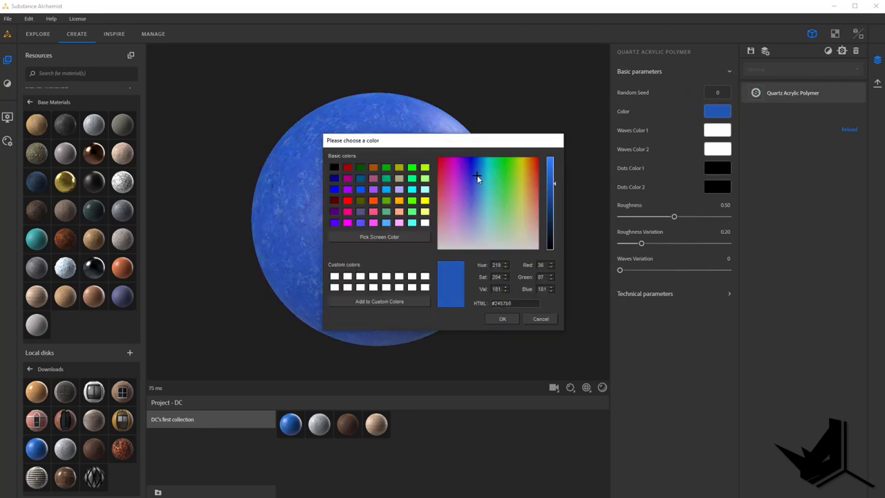
pyautogui.moveTo(477, 178); pyautogui.dragTo(481, 179)
pyautogui.click(503, 320)
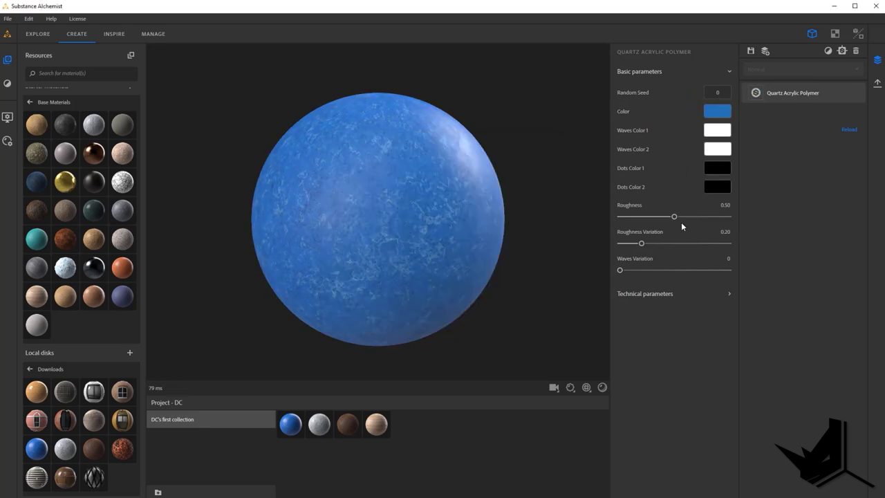
# - Lower the quartz roughness to 0.28 and set Contrast to 0.18
pyautogui.moveTo(681, 222); pyautogui.dragTo(651, 220)
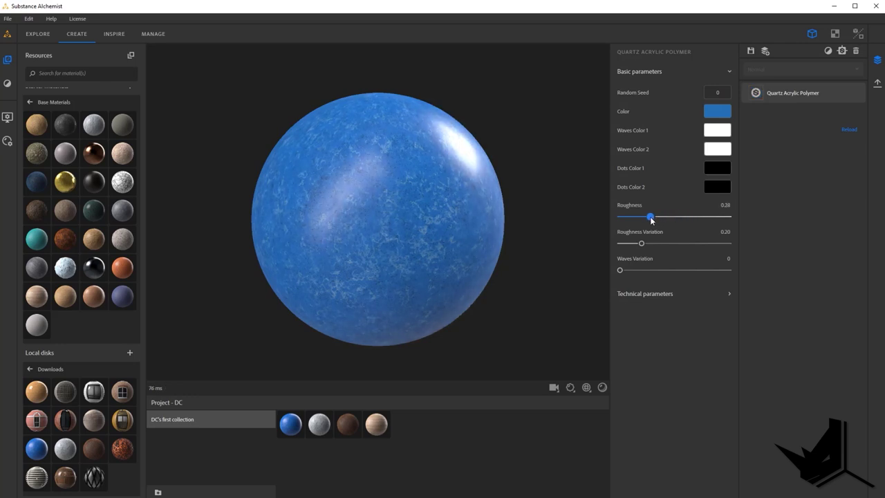
pyautogui.click(664, 294)
pyautogui.scroll(-1, 706, 364)
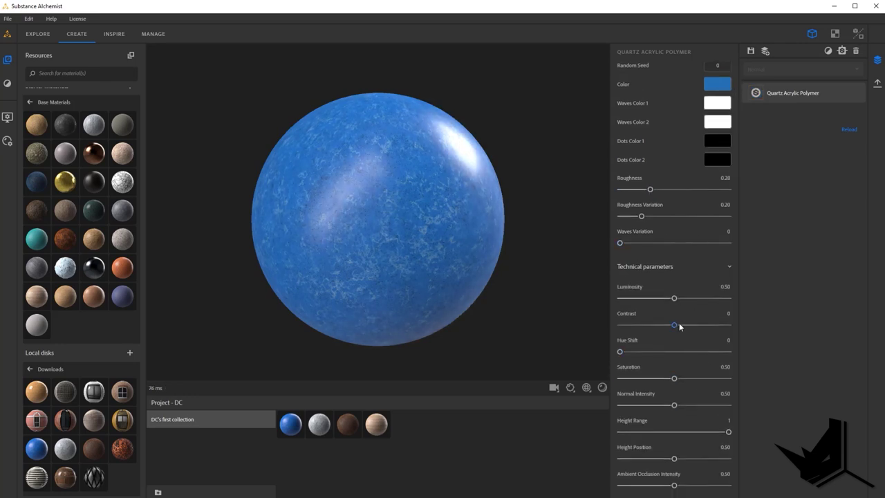
pyautogui.moveTo(675, 325); pyautogui.dragTo(684, 325)
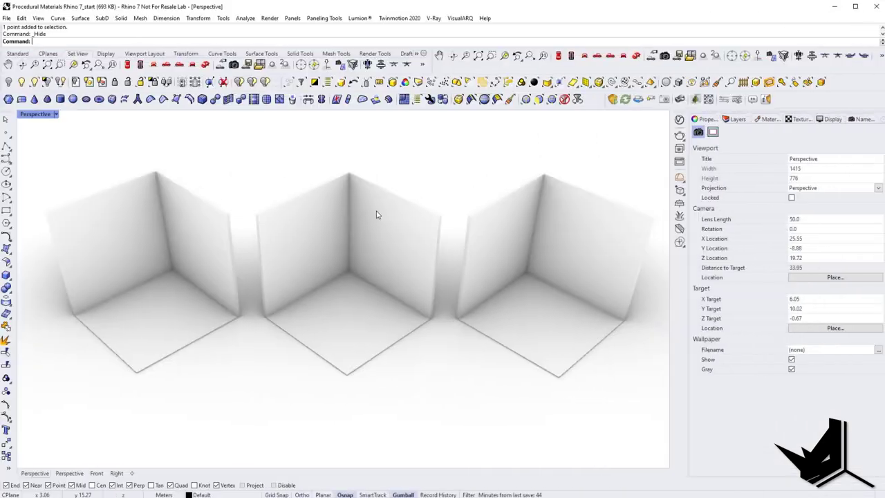
pyautogui.write('PackageManager')
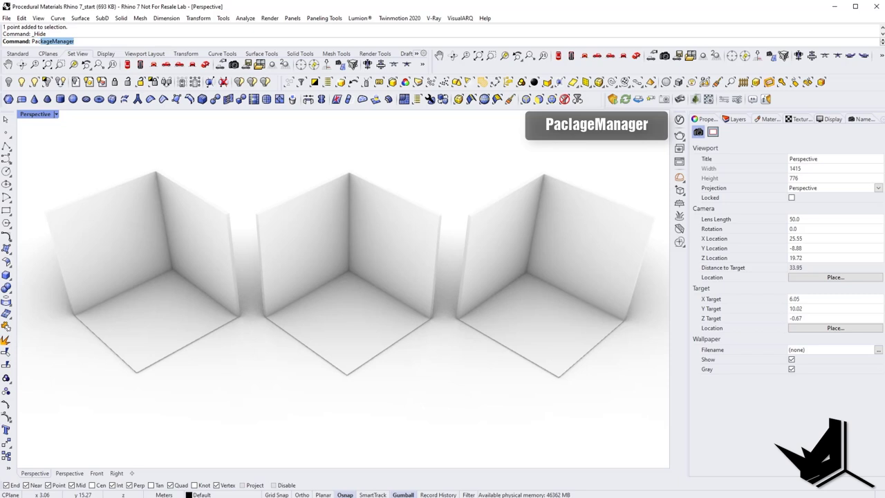
pyautogui.press('Return')
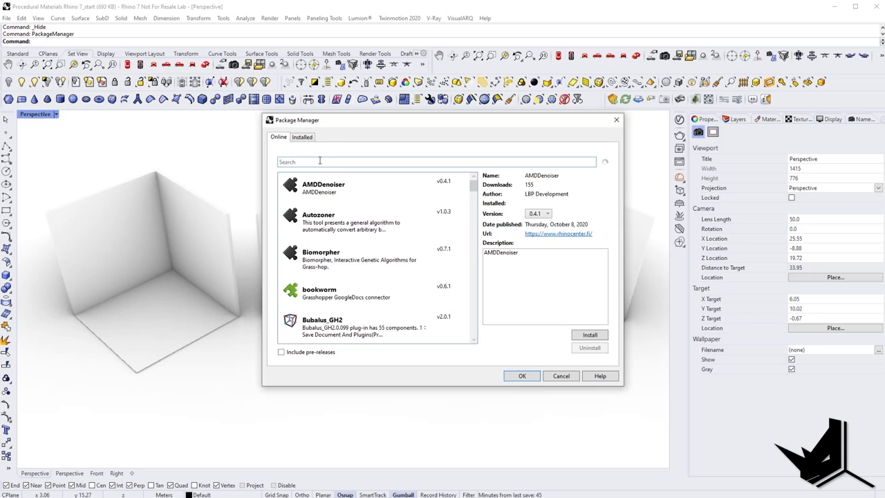
pyautogui.write('bstance')
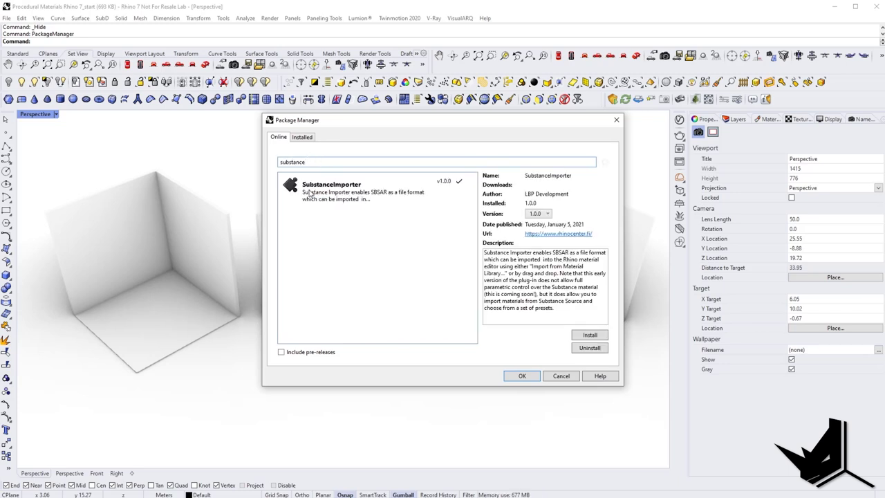
pyautogui.click(345, 197)
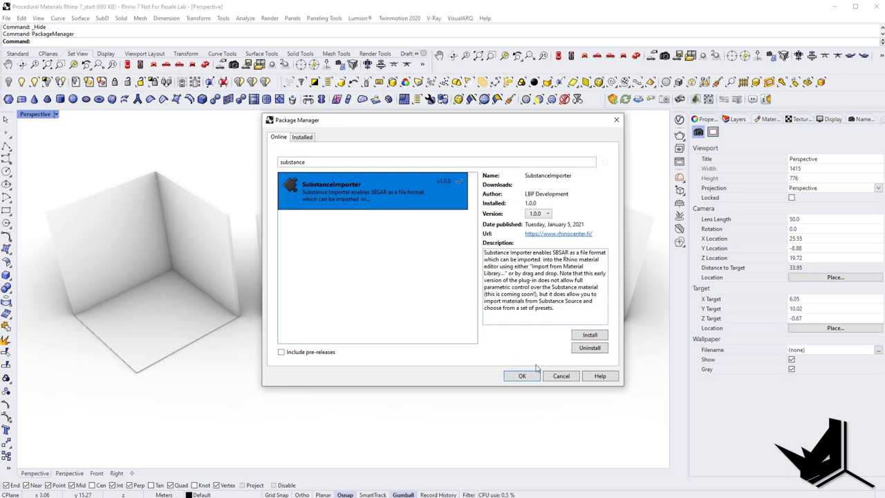
pyautogui.click(561, 376)
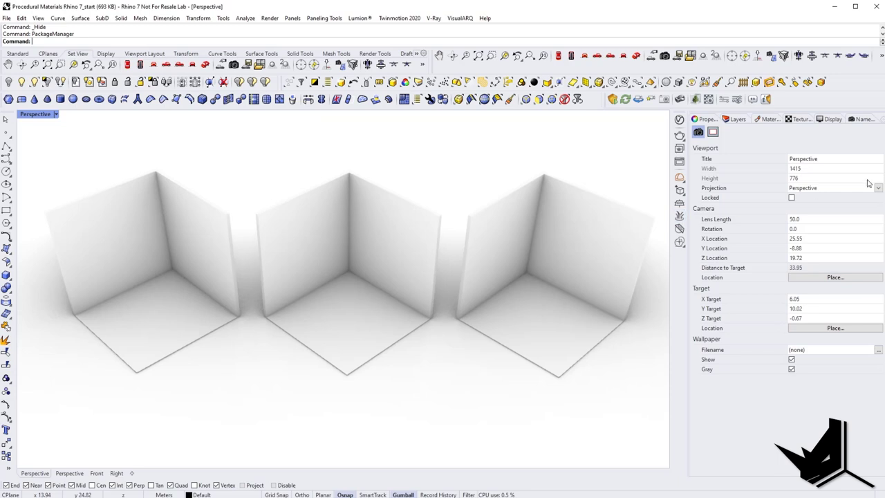
# - Show the Materials panel and enable the Named Views panel
pyautogui.click(768, 122)
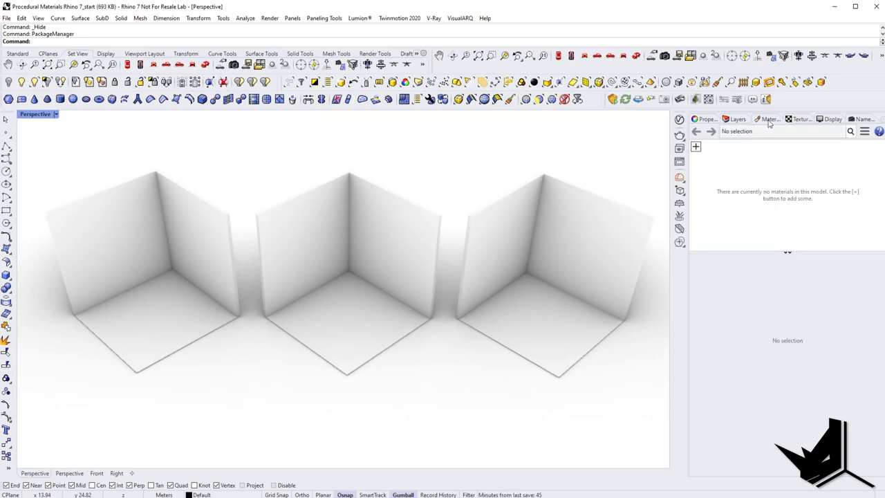
pyautogui.rightClick(699, 121)
pyautogui.click(733, 383)
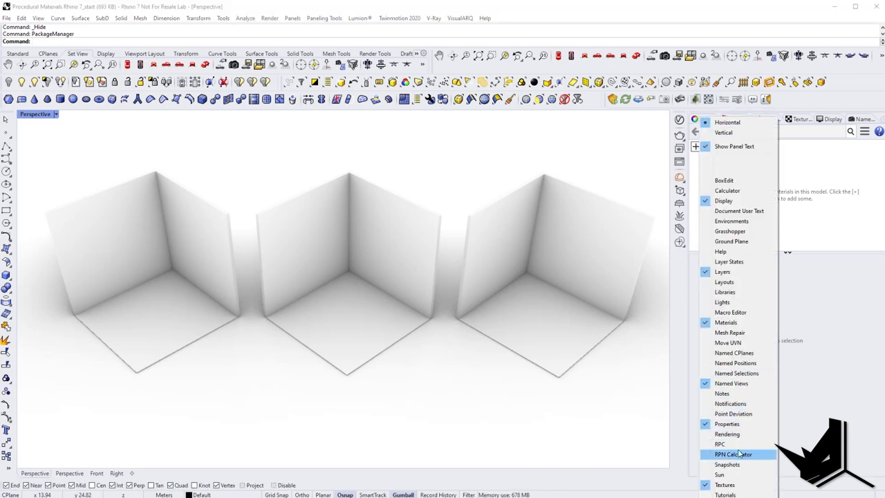
pyautogui.click(813, 166)
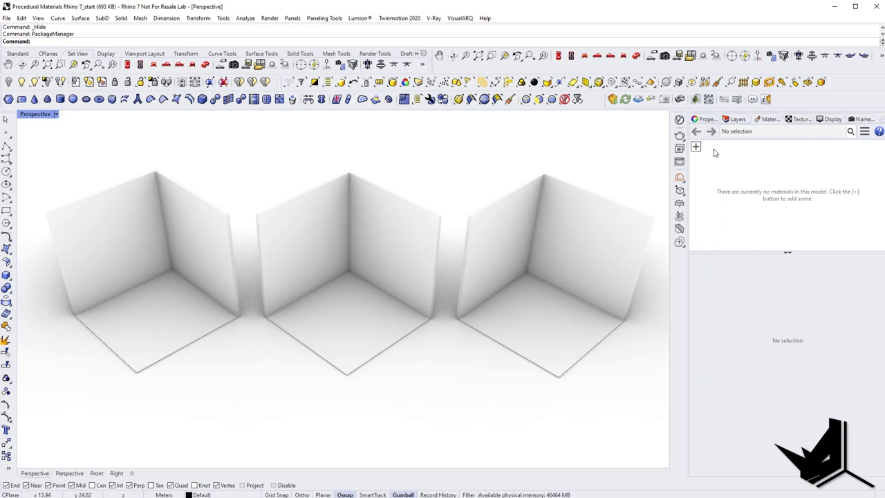
# - Import all 12 exported Substance files as materials with Defaults and 2048 pixel size
pyautogui.click(696, 148)
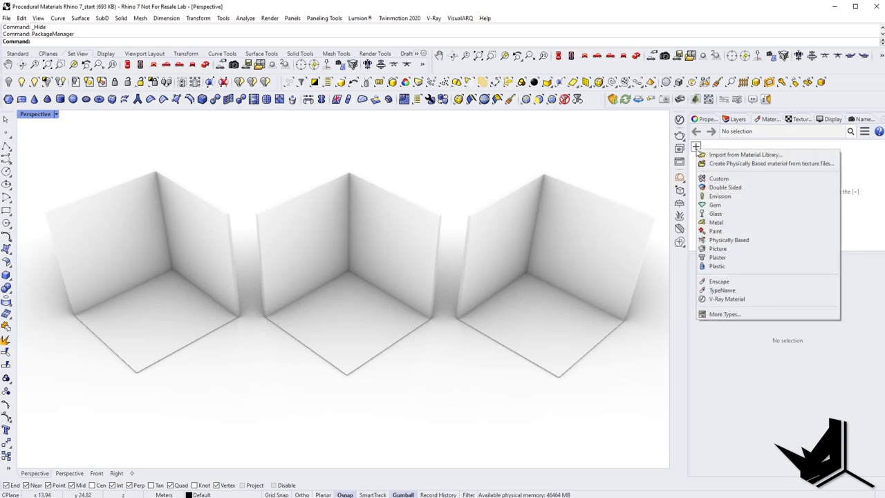
pyautogui.click(745, 156)
pyautogui.moveTo(118, 304); pyautogui.dragTo(78, 177)
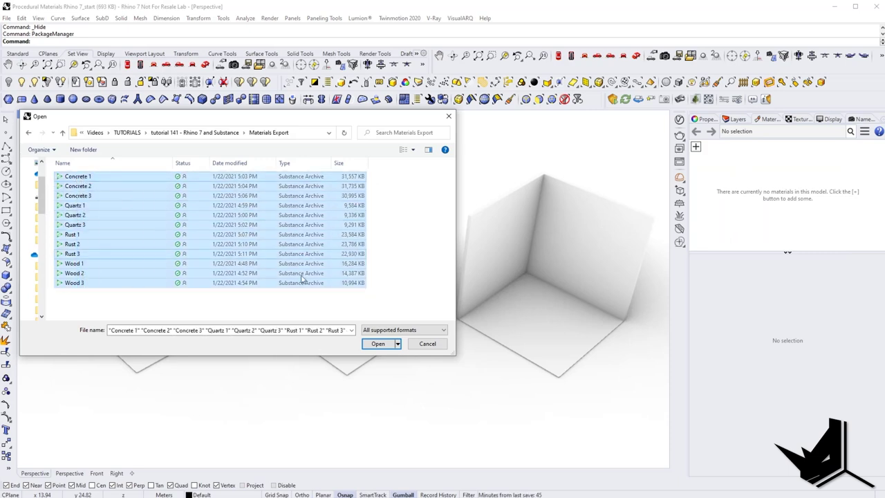
pyautogui.click(378, 343)
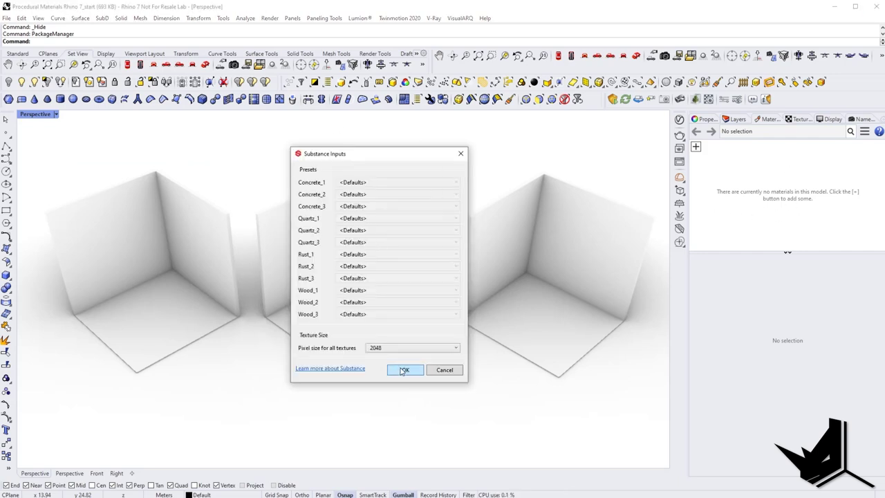
pyautogui.click(405, 370)
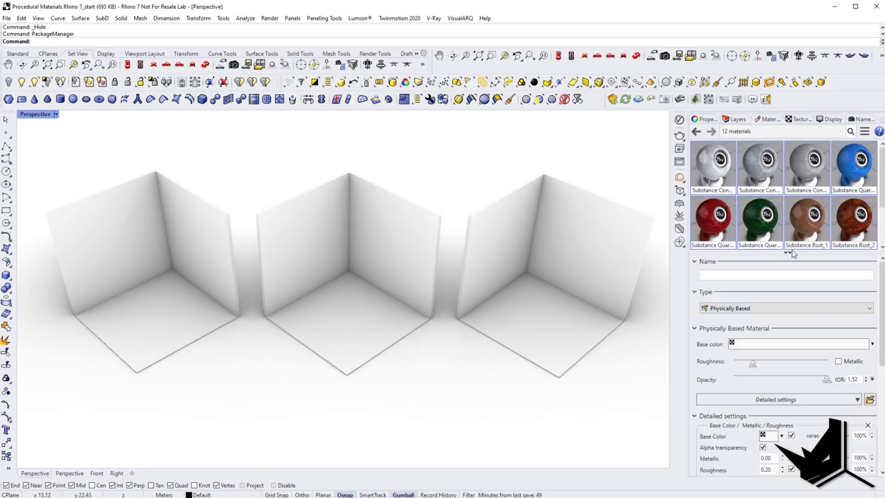
# - Enlarge the Materials panel to reveal the third row of material thumbnails
pyautogui.moveTo(757, 254); pyautogui.dragTo(758, 285)
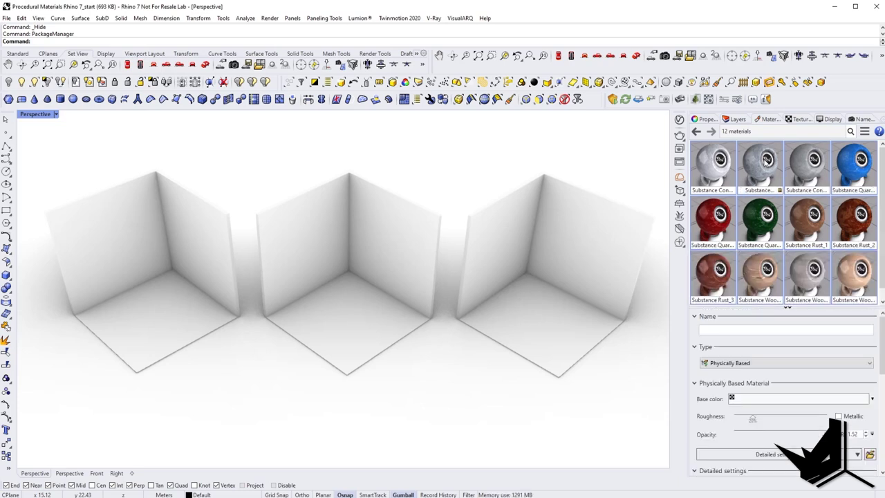
pyautogui.scroll(-1, 858, 255)
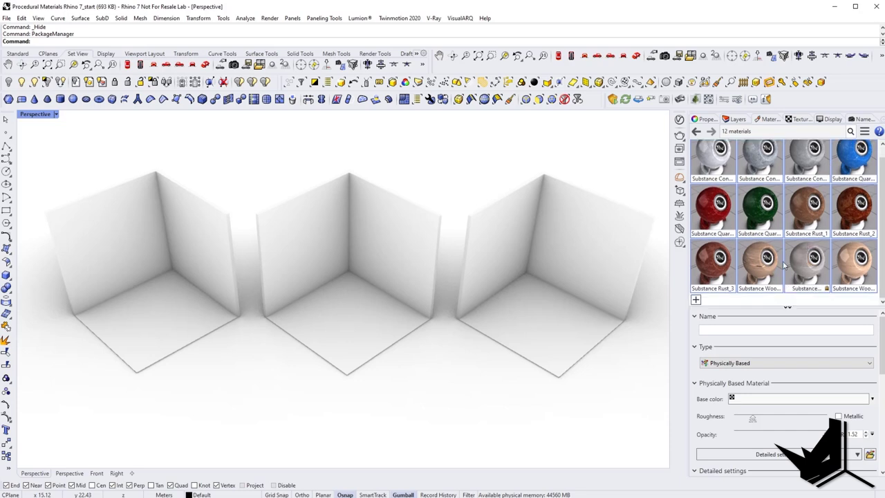
pyautogui.scroll(1, 796, 267)
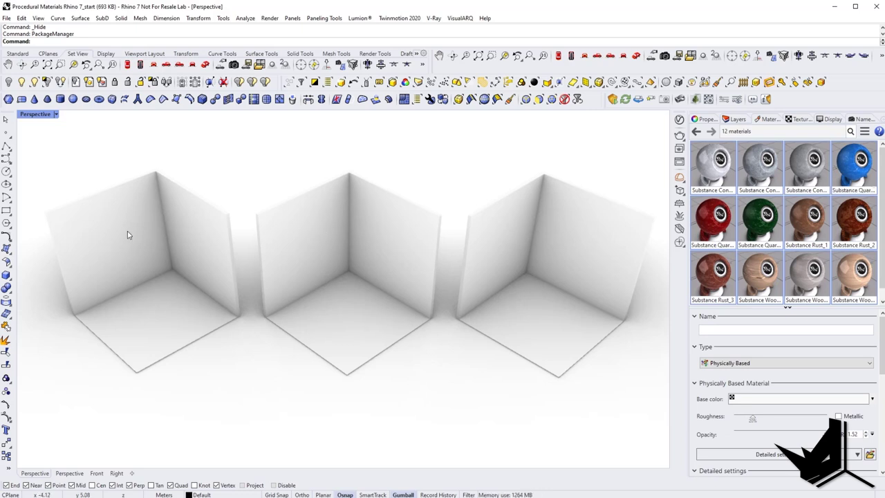
# - Assign Substance Wood_1 to the left room's floor
pyautogui.click(175, 319)
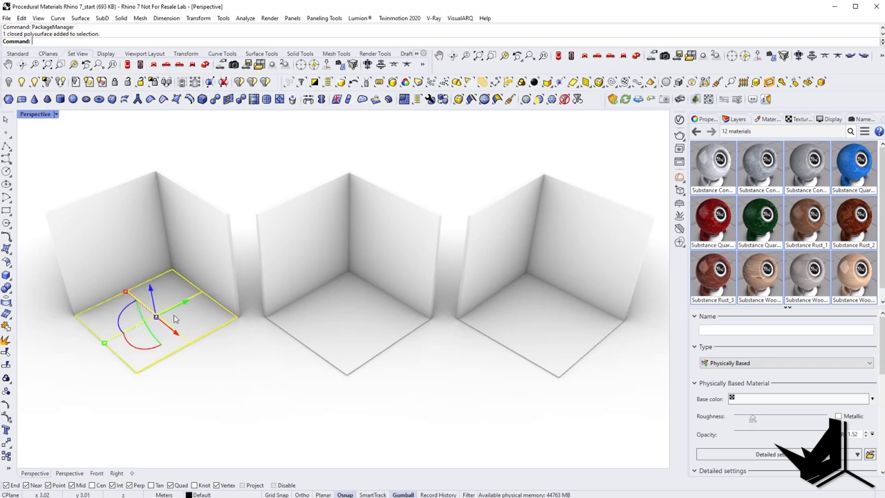
pyautogui.rightClick(765, 273)
pyautogui.press('Escape')
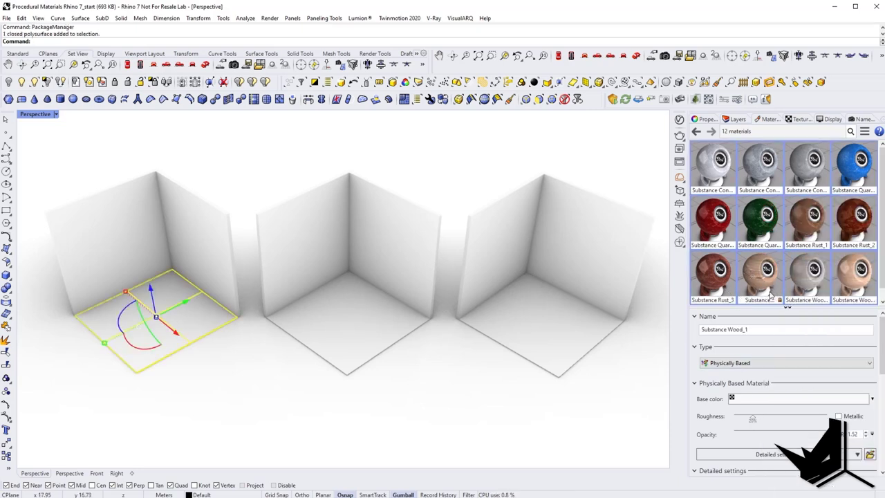
pyautogui.rightClick(773, 287)
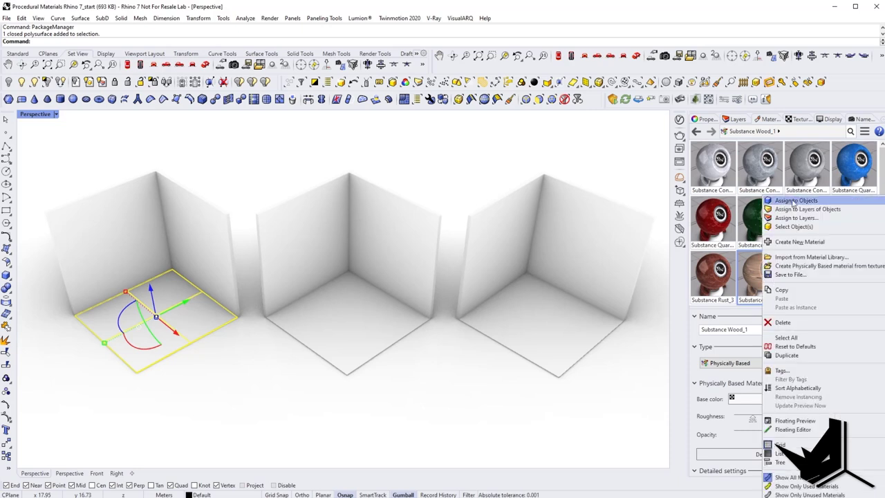
pyautogui.click(796, 200)
# - Assign Substance Wood_2 to the middle floor and Wood_3 to the right floor
pyautogui.click(351, 332)
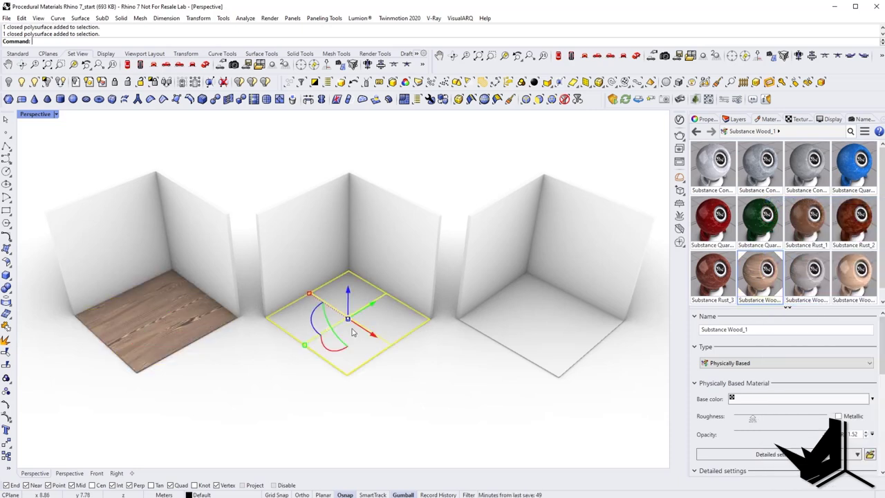
pyautogui.rightClick(806, 285)
pyautogui.click(816, 203)
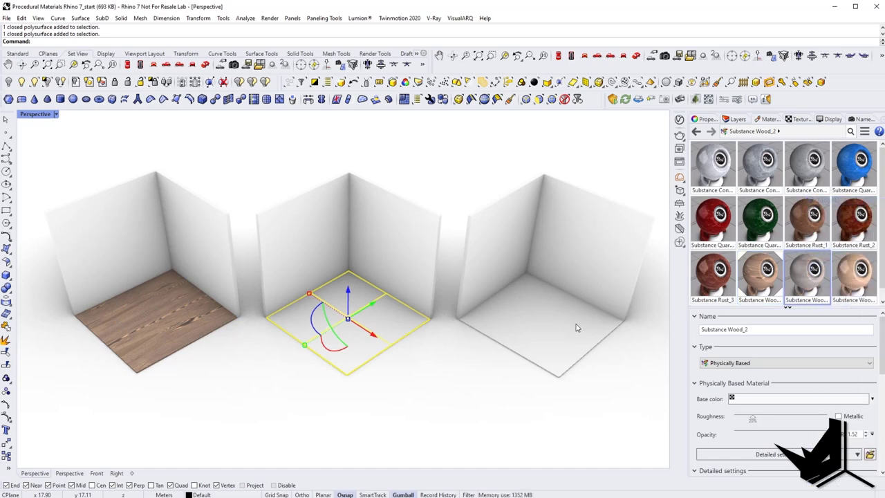
pyautogui.click(577, 333)
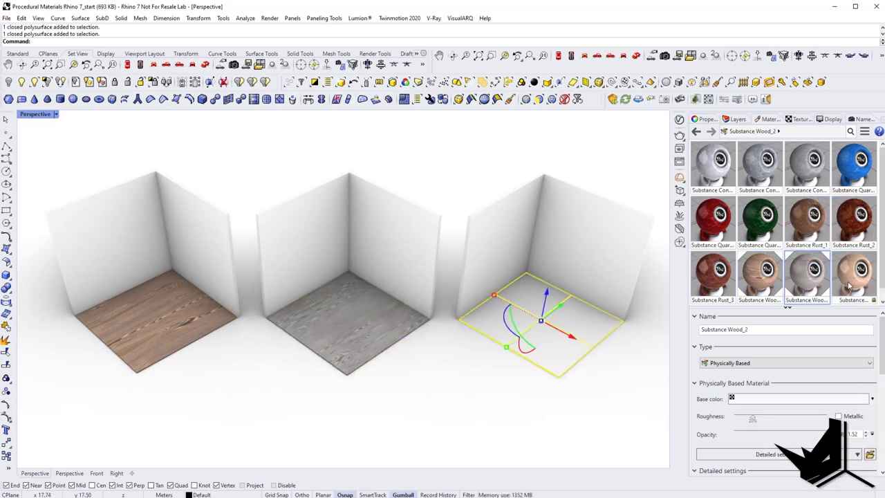
pyautogui.moveTo(849, 284); pyautogui.dragTo(539, 325)
pyautogui.moveTo(539, 325); pyautogui.dragTo(321, 317, button='right')
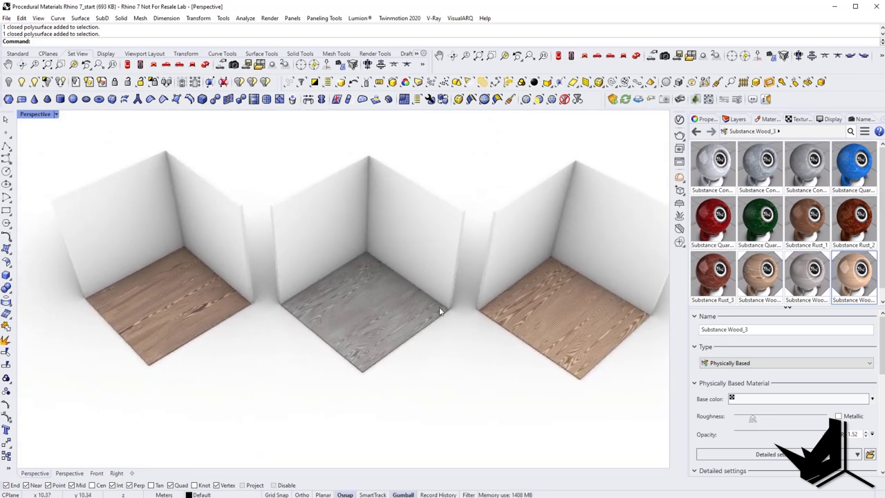
pyautogui.moveTo(440, 311); pyautogui.dragTo(277, 291, button='right')
# - Assign Substance Quartz_1, Quartz_2 and Quartz_3 to the left, middle and right back walls
pyautogui.click(118, 247)
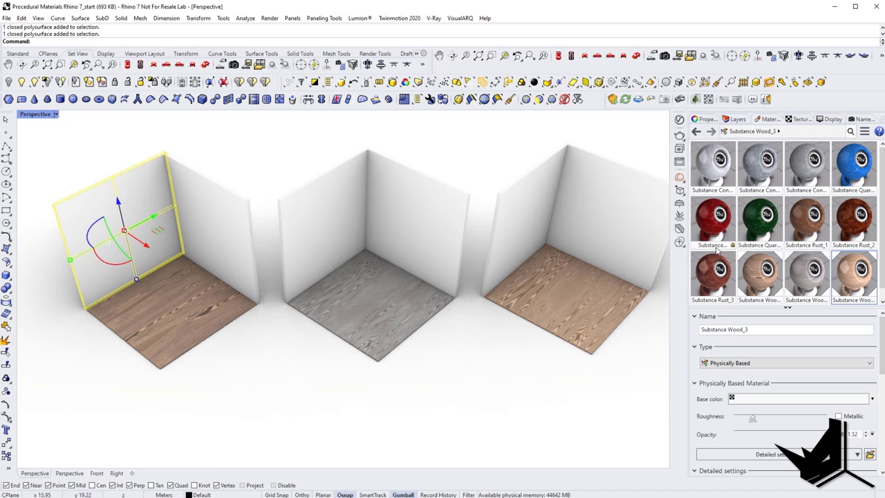
pyautogui.click(860, 163)
pyautogui.click(278, 235)
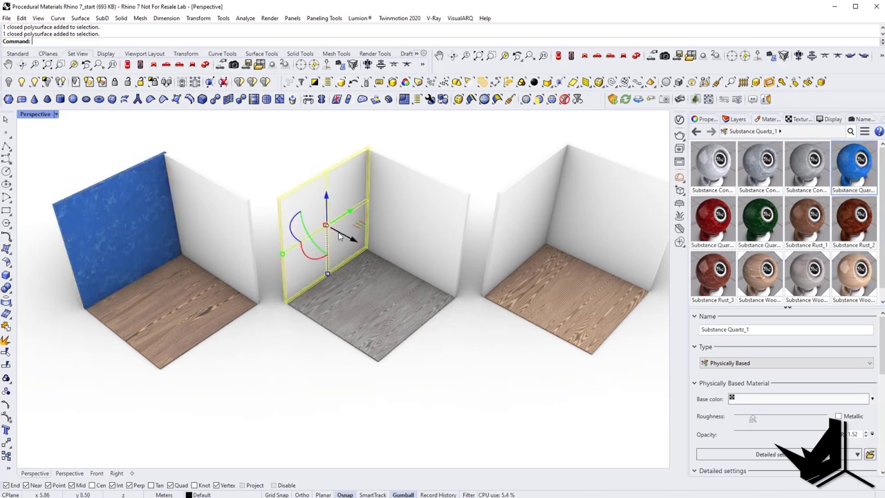
pyautogui.rightClick(708, 225)
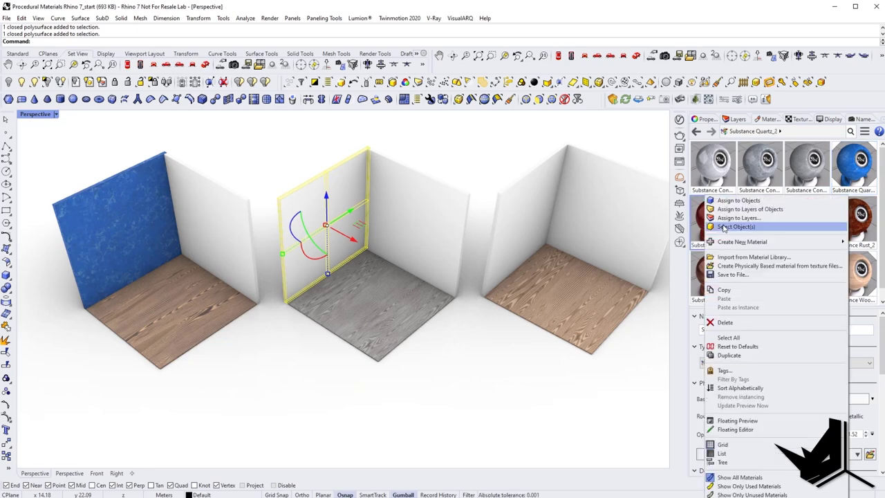
pyautogui.click(733, 201)
pyautogui.click(523, 217)
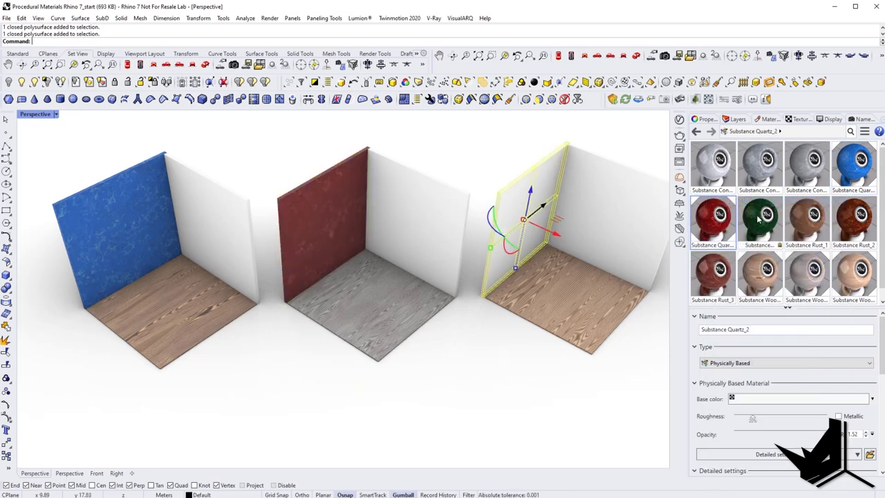
pyautogui.rightClick(769, 220)
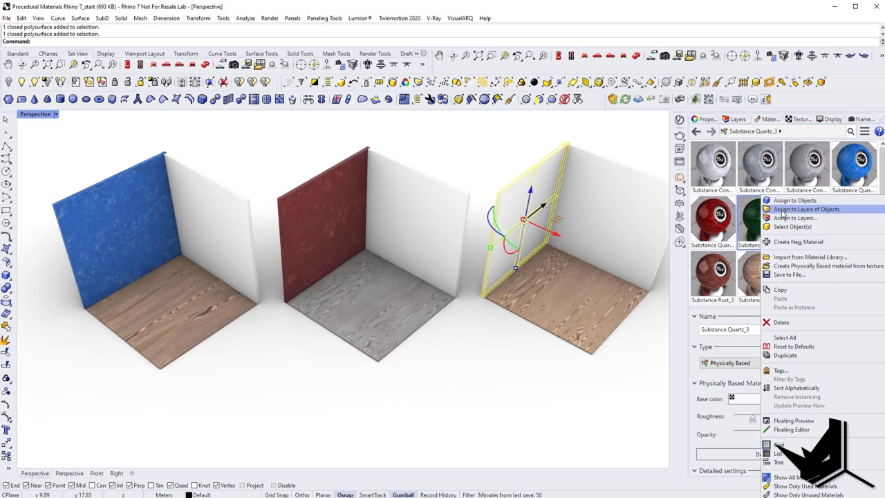
pyautogui.click(783, 207)
# - Orbit closer to the walls and select the blue room's white side wall
pyautogui.moveTo(416, 260); pyautogui.dragTo(410, 190, button='right')
pyautogui.press('Escape')
pyautogui.scroll(3, 370, 170)
pyautogui.moveTo(370, 170); pyautogui.dragTo(423, 274, button='right')
pyautogui.scroll(-3, 388, 263)
pyautogui.scroll(-3, 461, 278)
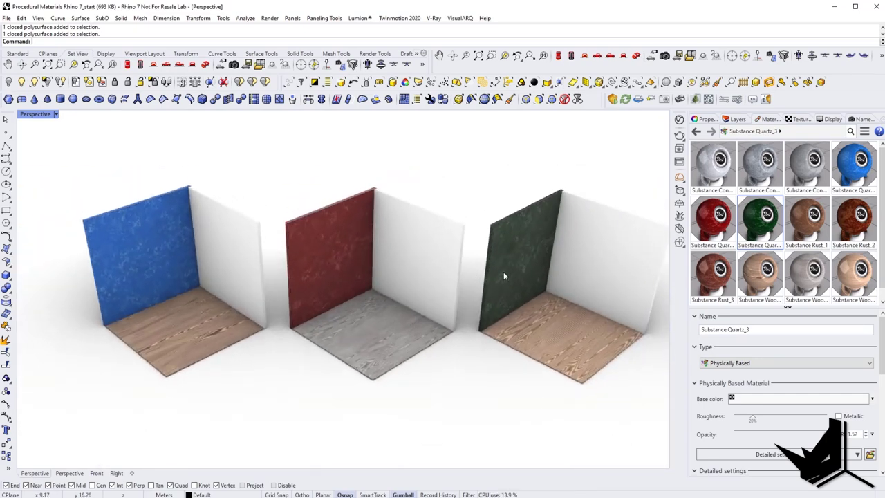
pyautogui.click(234, 247)
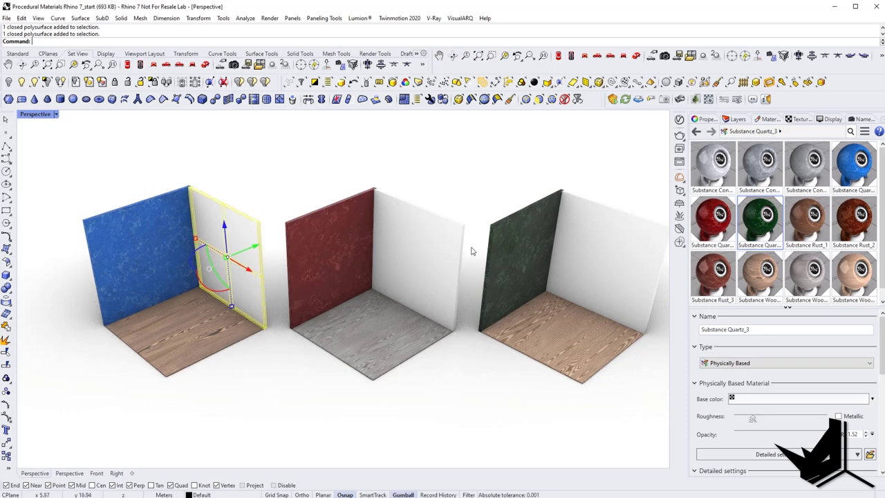
# - Assign the Substance Concrete material to the selected white side walls
pyautogui.rightClick(731, 173)
pyautogui.click(733, 170)
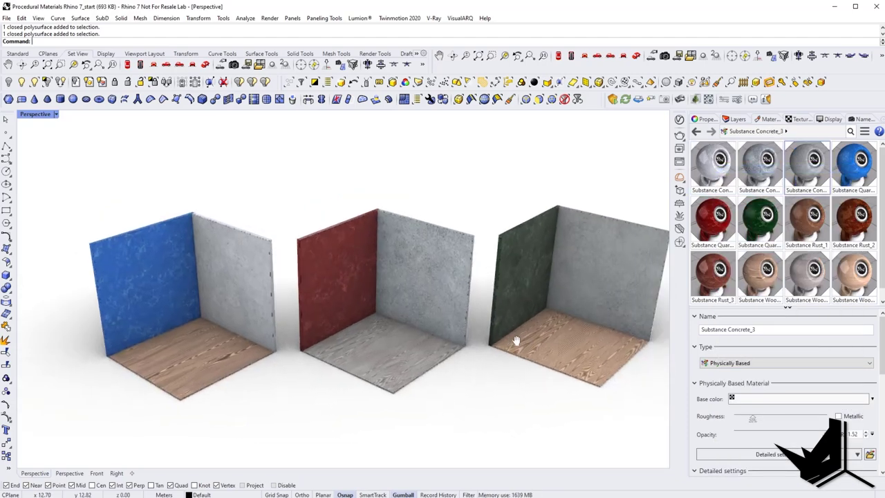
pyautogui.moveTo(515, 340); pyautogui.dragTo(501, 283, button='right')
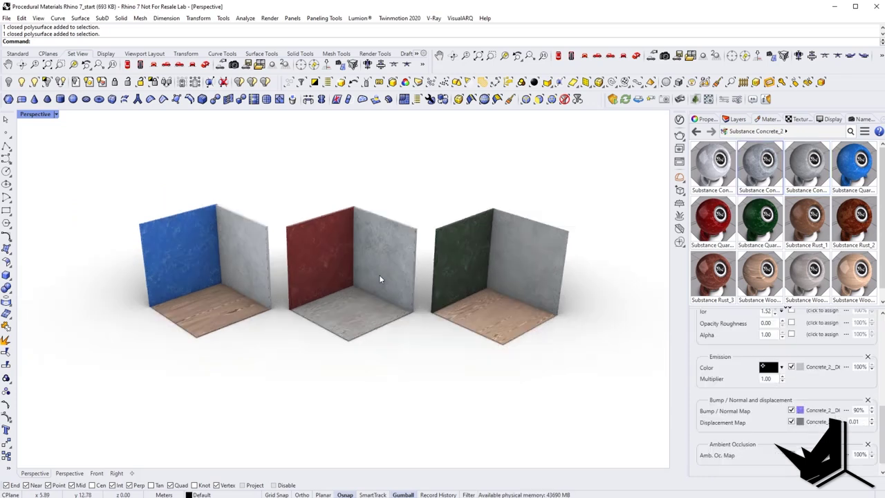
pyautogui.moveTo(378, 274); pyautogui.dragTo(355, 284, button='right')
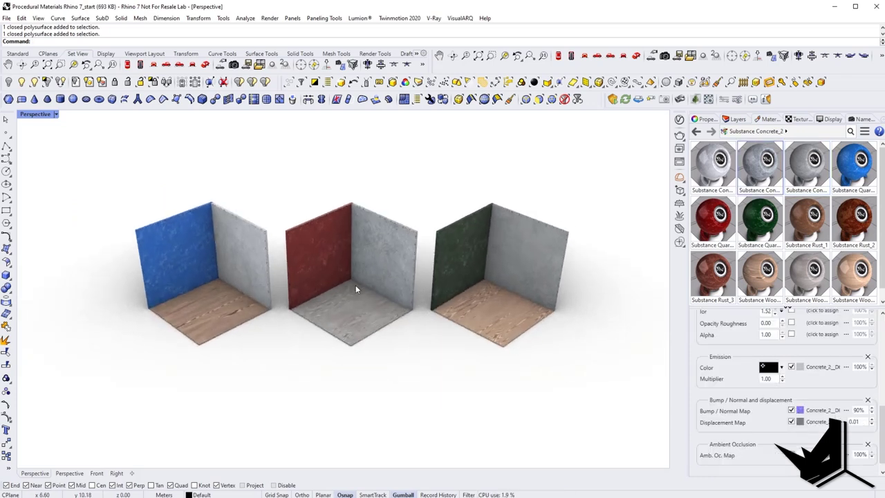
pyautogui.scroll(2, 356, 288)
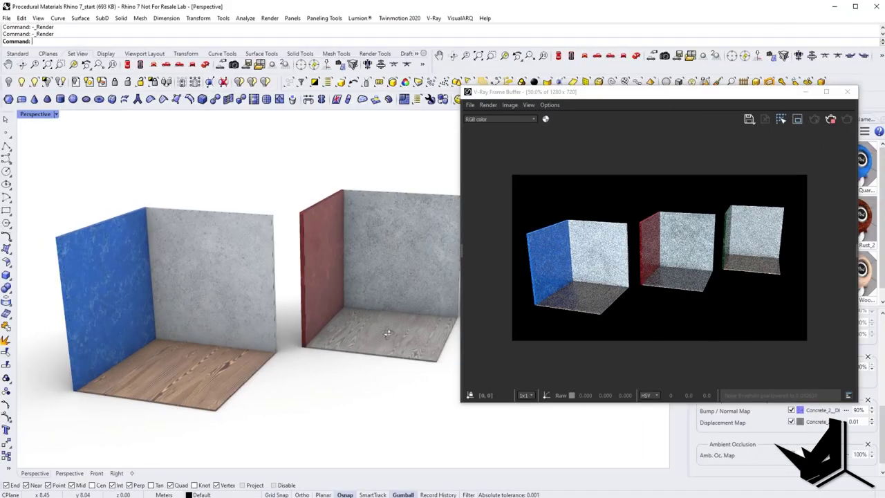
# - Pan, orbit and zoom the Perspective view in toward the green quartz wall
pyautogui.keyDown('shift'); pyautogui.moveTo(386, 332); pyautogui.dragTo(80, 325, button='right'); pyautogui.keyUp('shift')
pyautogui.scroll(-2, 233, 326)
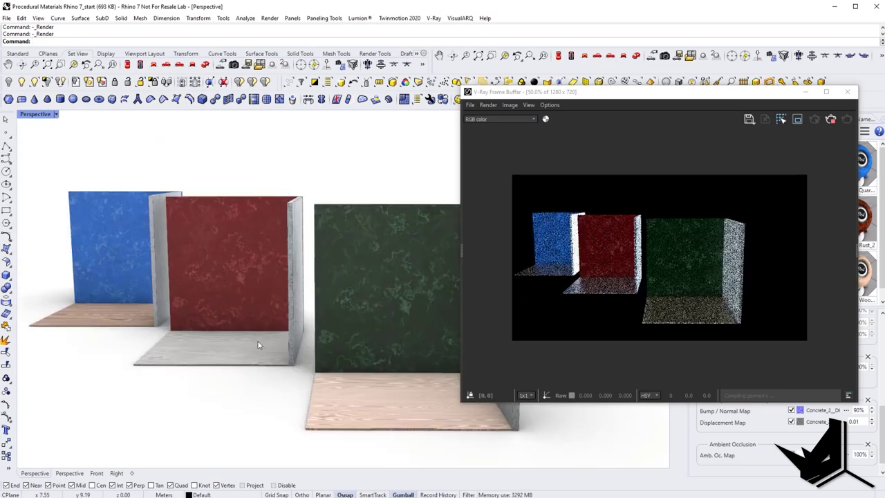
pyautogui.moveTo(257, 346); pyautogui.dragTo(322, 363, button='right')
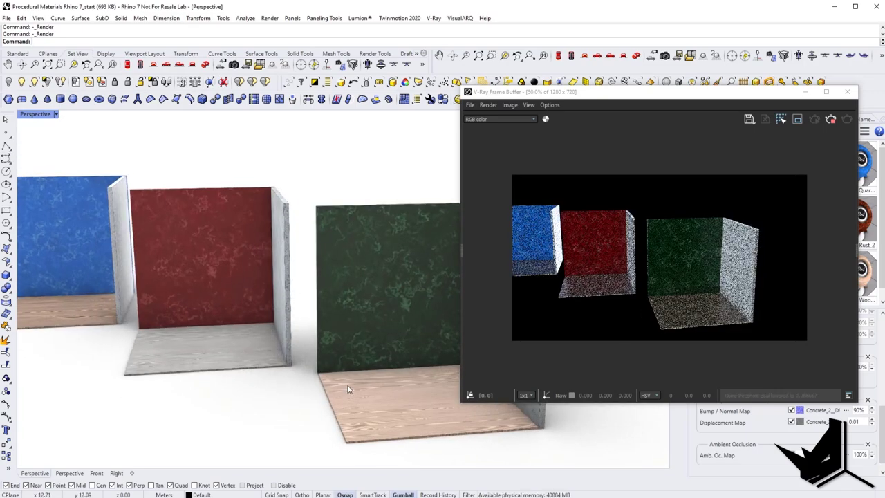
pyautogui.scroll(5, 325, 370)
pyautogui.scroll(3, 331, 386)
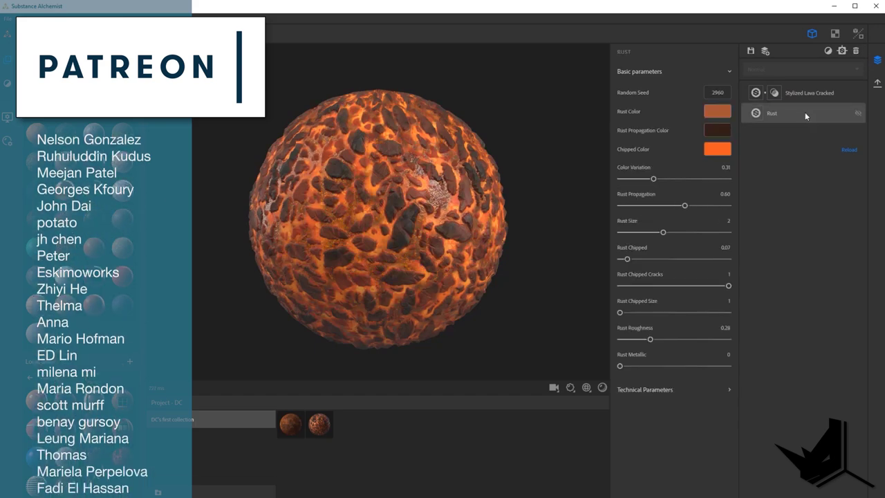
# - Delete the Rust layer and set Chunks Density to Low and Cracks Density to Some
pyautogui.press('Delete')
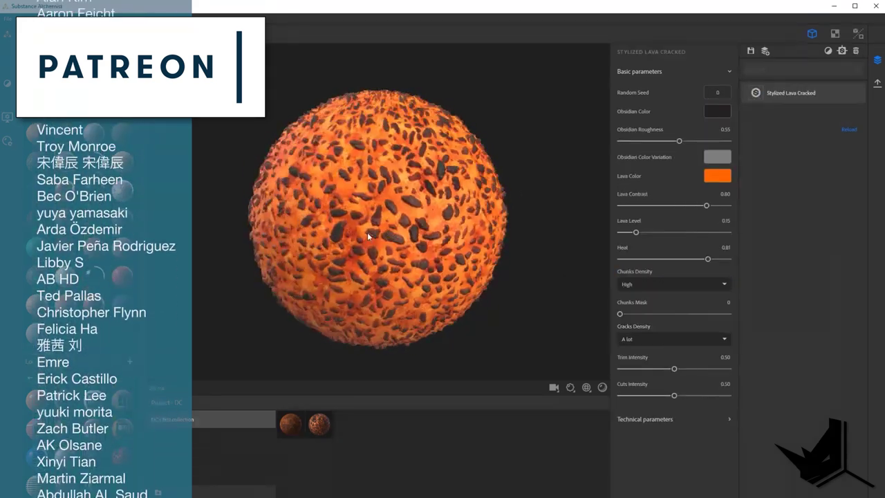
pyautogui.click(671, 284)
pyautogui.click(636, 311)
pyautogui.click(670, 339)
pyautogui.click(636, 366)
# - Set Chunks Mask to 0.15 and Obsidian Roughness to 0.20
pyautogui.moveTo(620, 314); pyautogui.dragTo(636, 314)
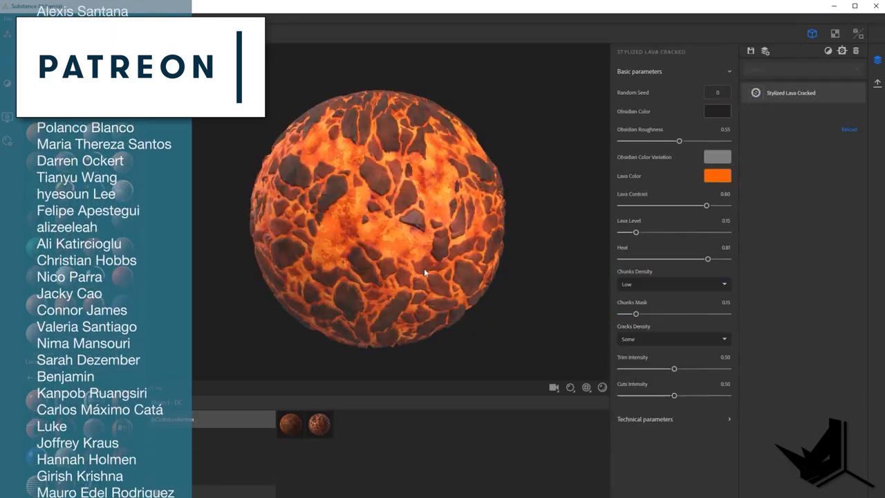
pyautogui.click(645, 419)
pyautogui.scroll(-3, 674, 277)
pyautogui.scroll(3, 674, 277)
pyautogui.moveTo(679, 141); pyautogui.dragTo(657, 141)
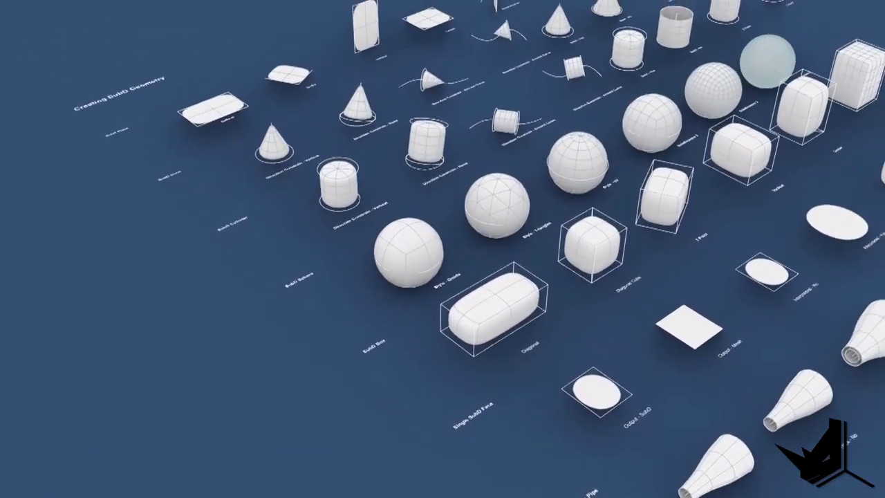